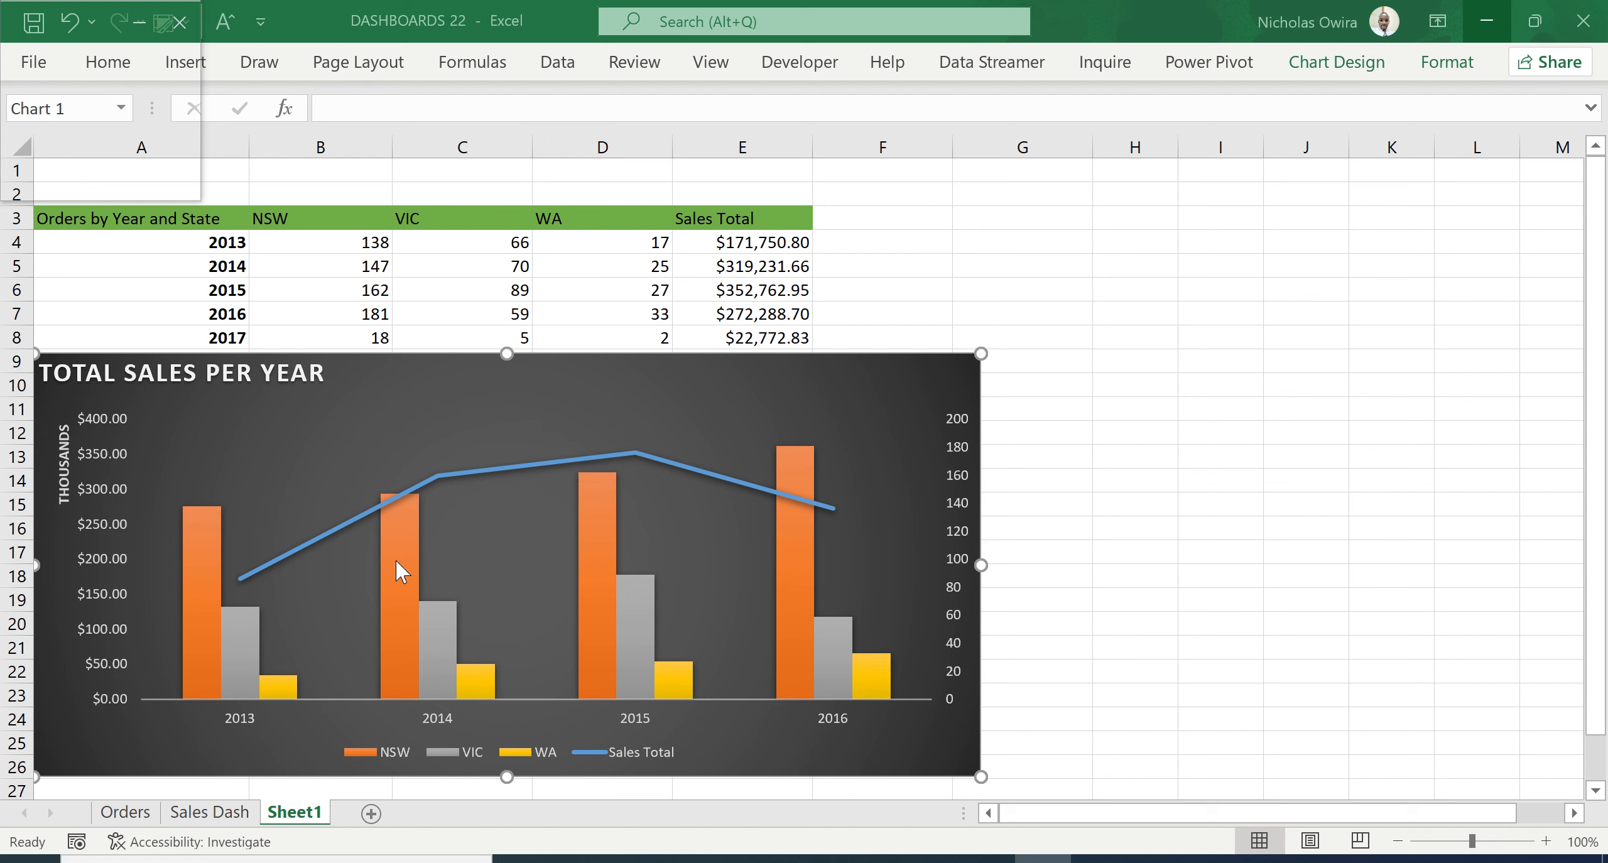
- Delete the existing Total Sales Per Year chart from Sheet1
mouse_move(397, 571)
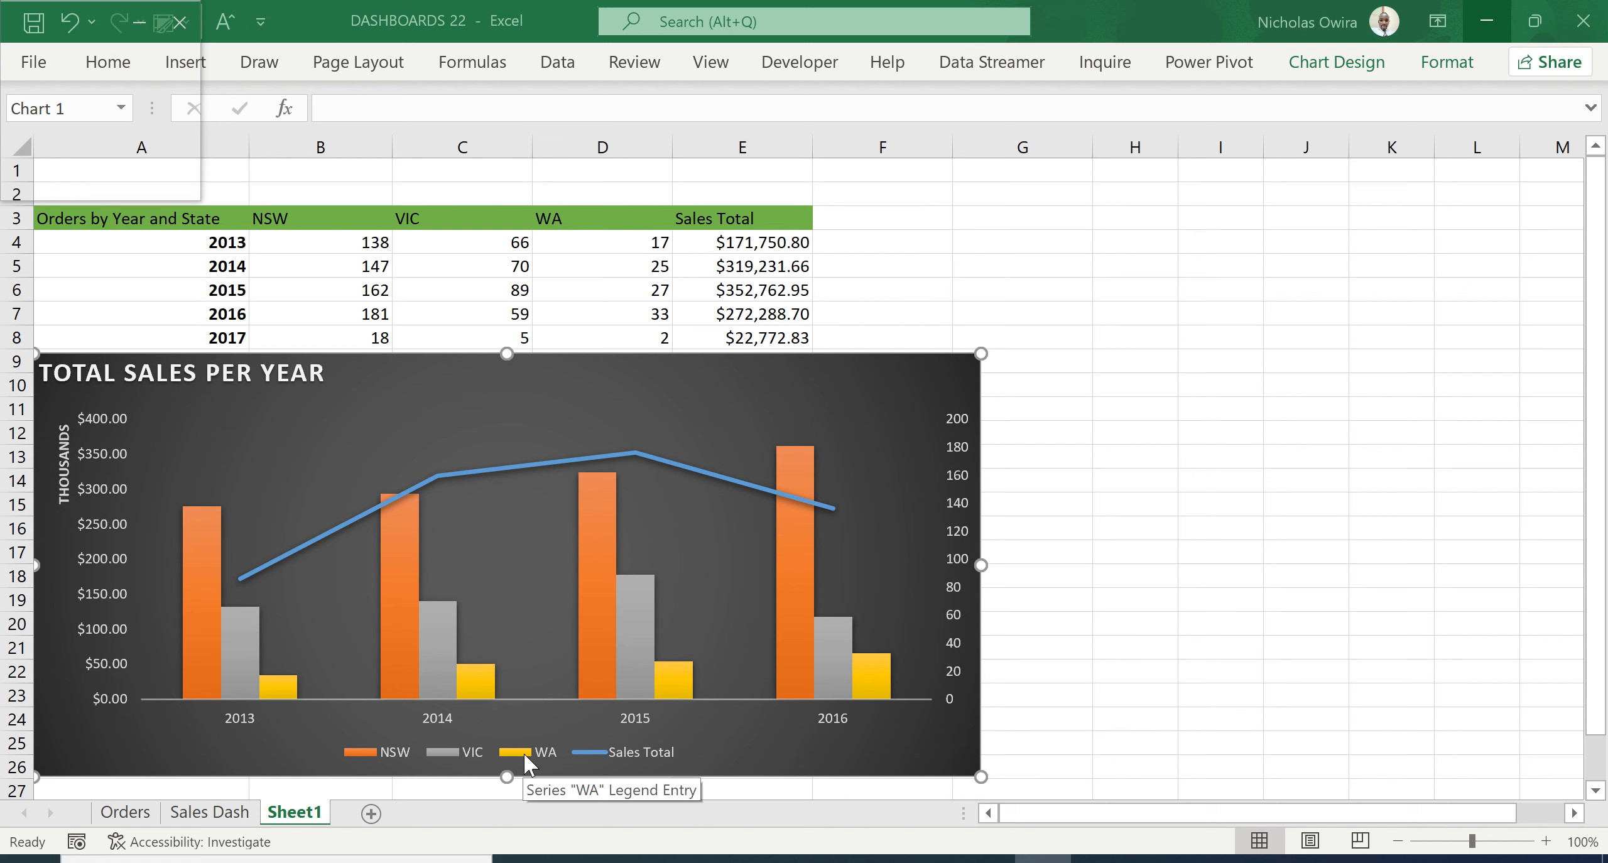
mouse_move(237, 662)
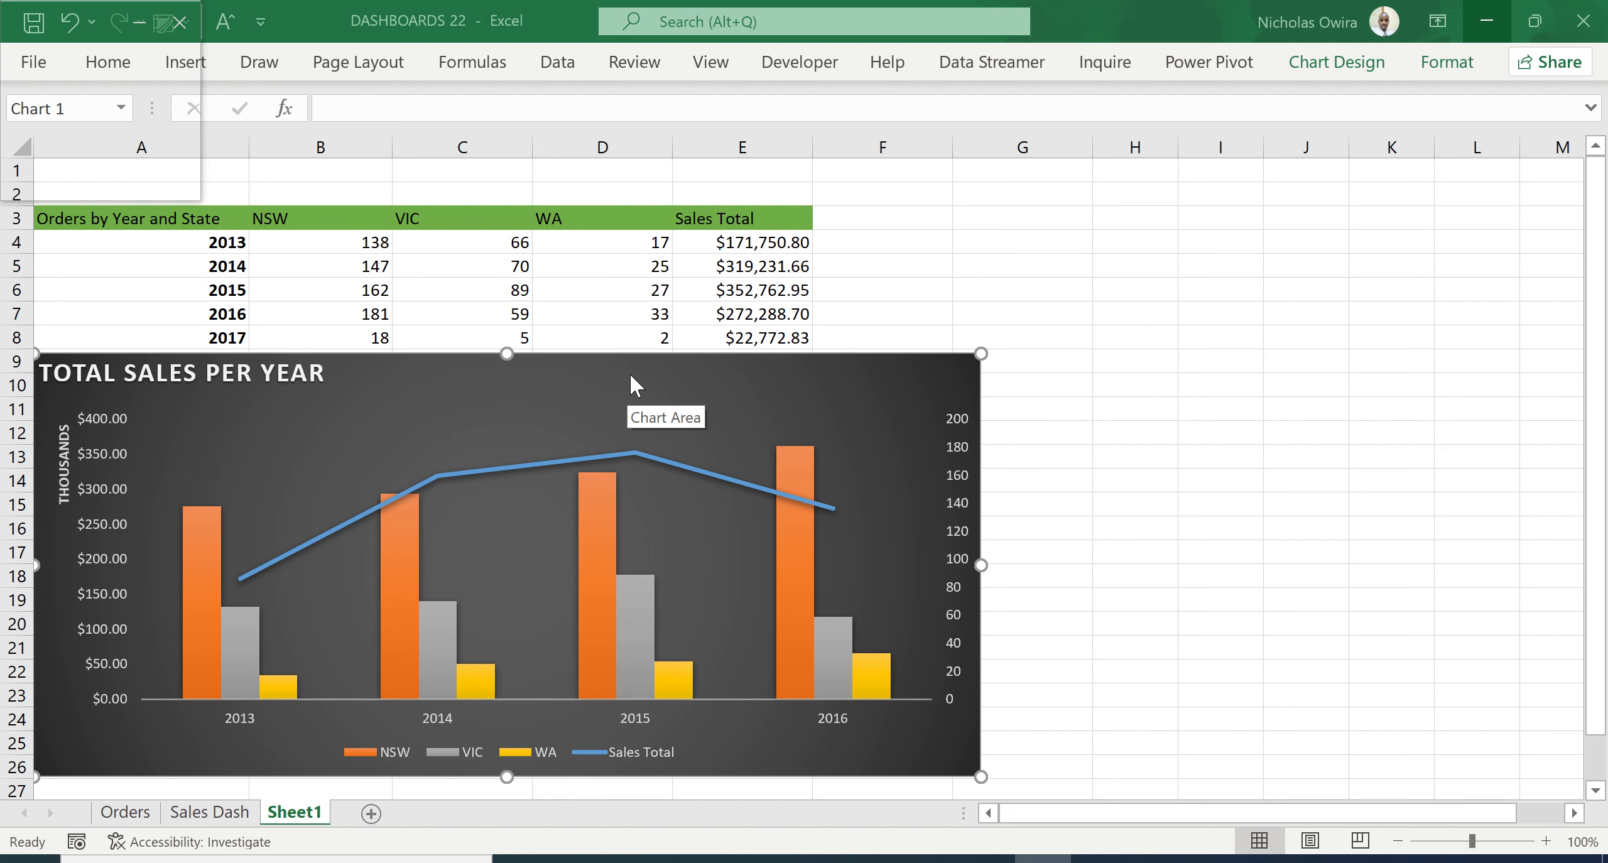
key(Delete)
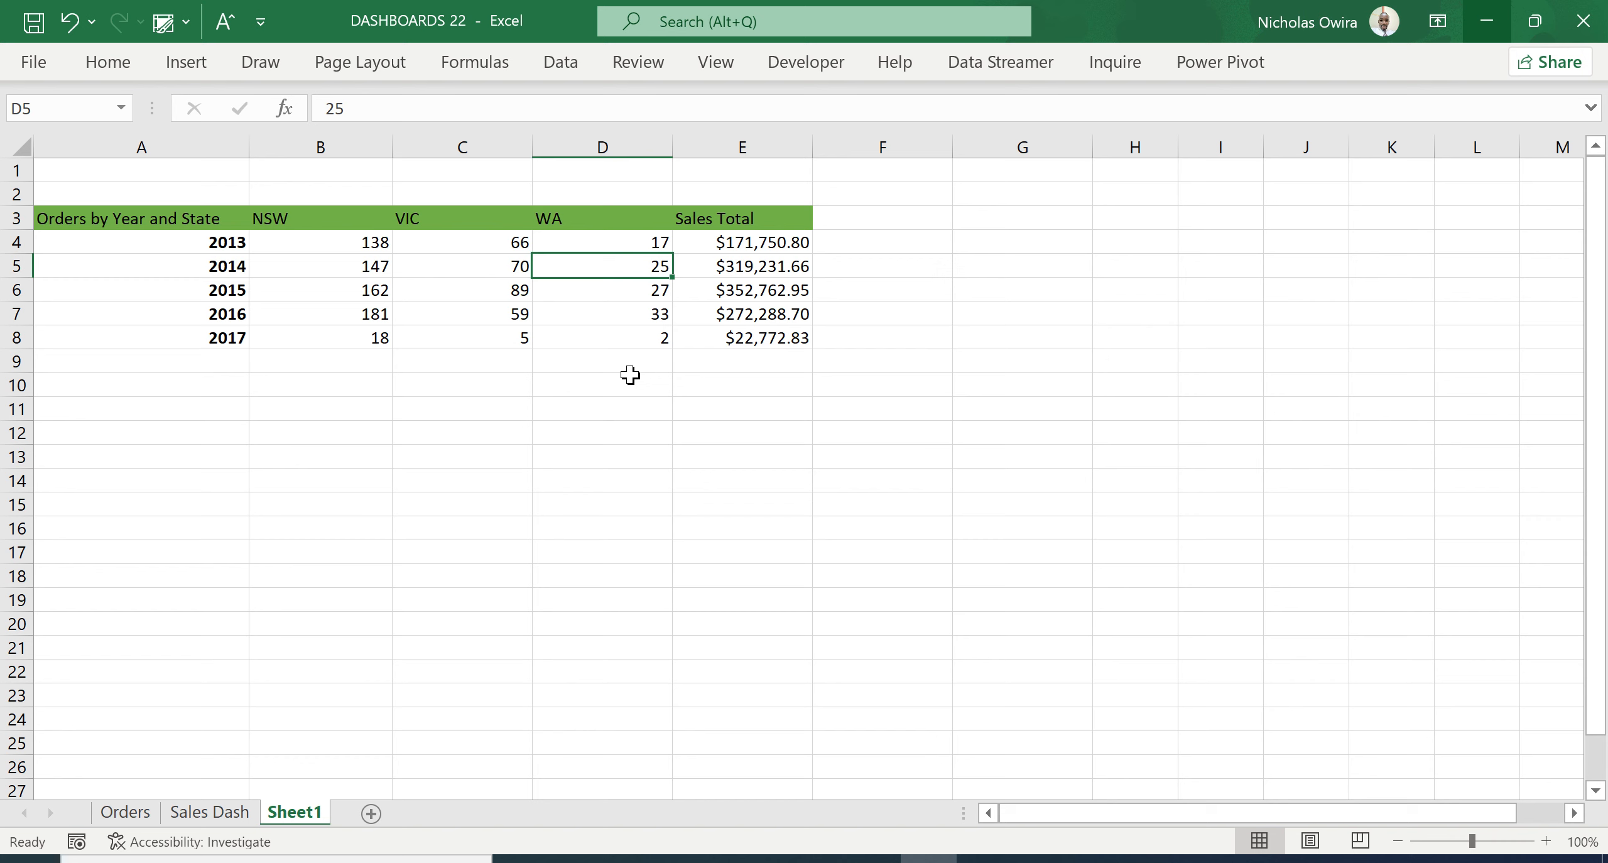
click(510, 381)
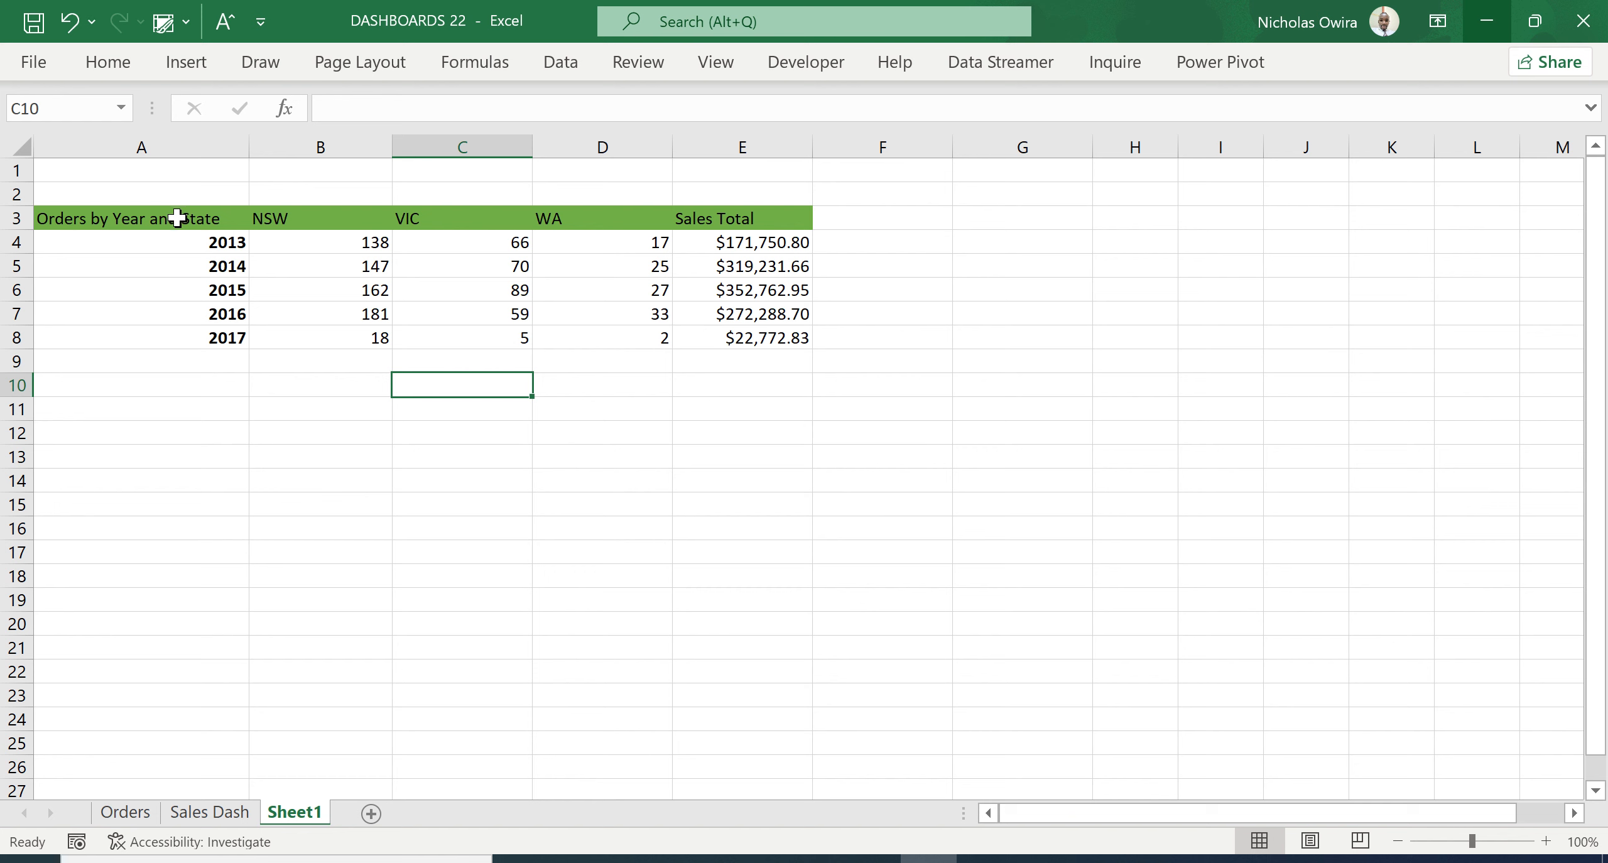
- Insert a 2-D clustered column chart from the range A3:E9 and place it directly below the data table
drag(177, 218, 757, 352)
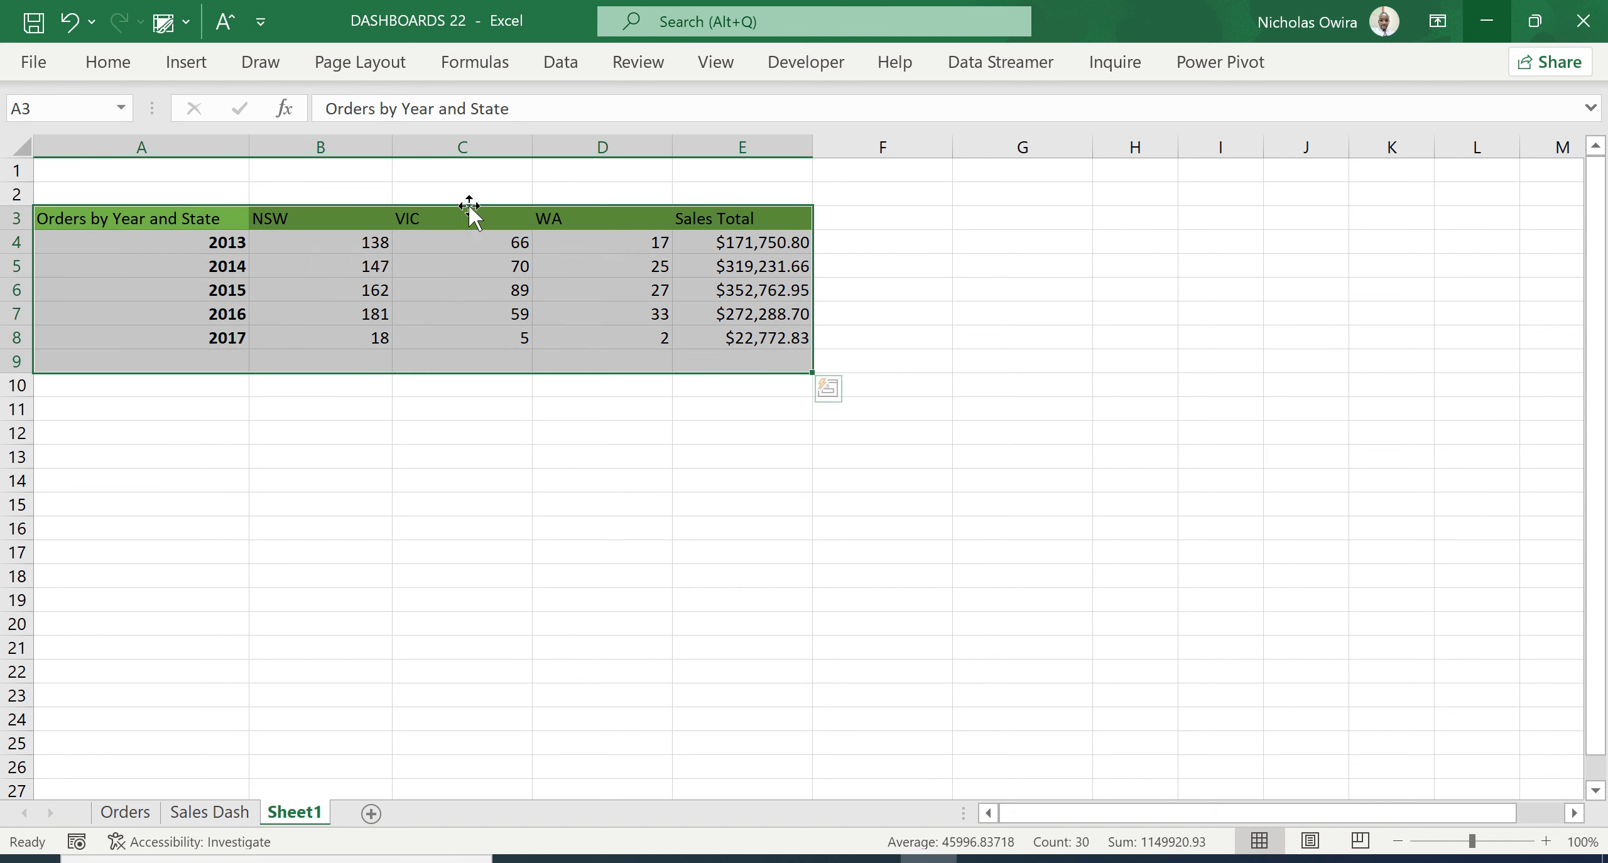
click(194, 71)
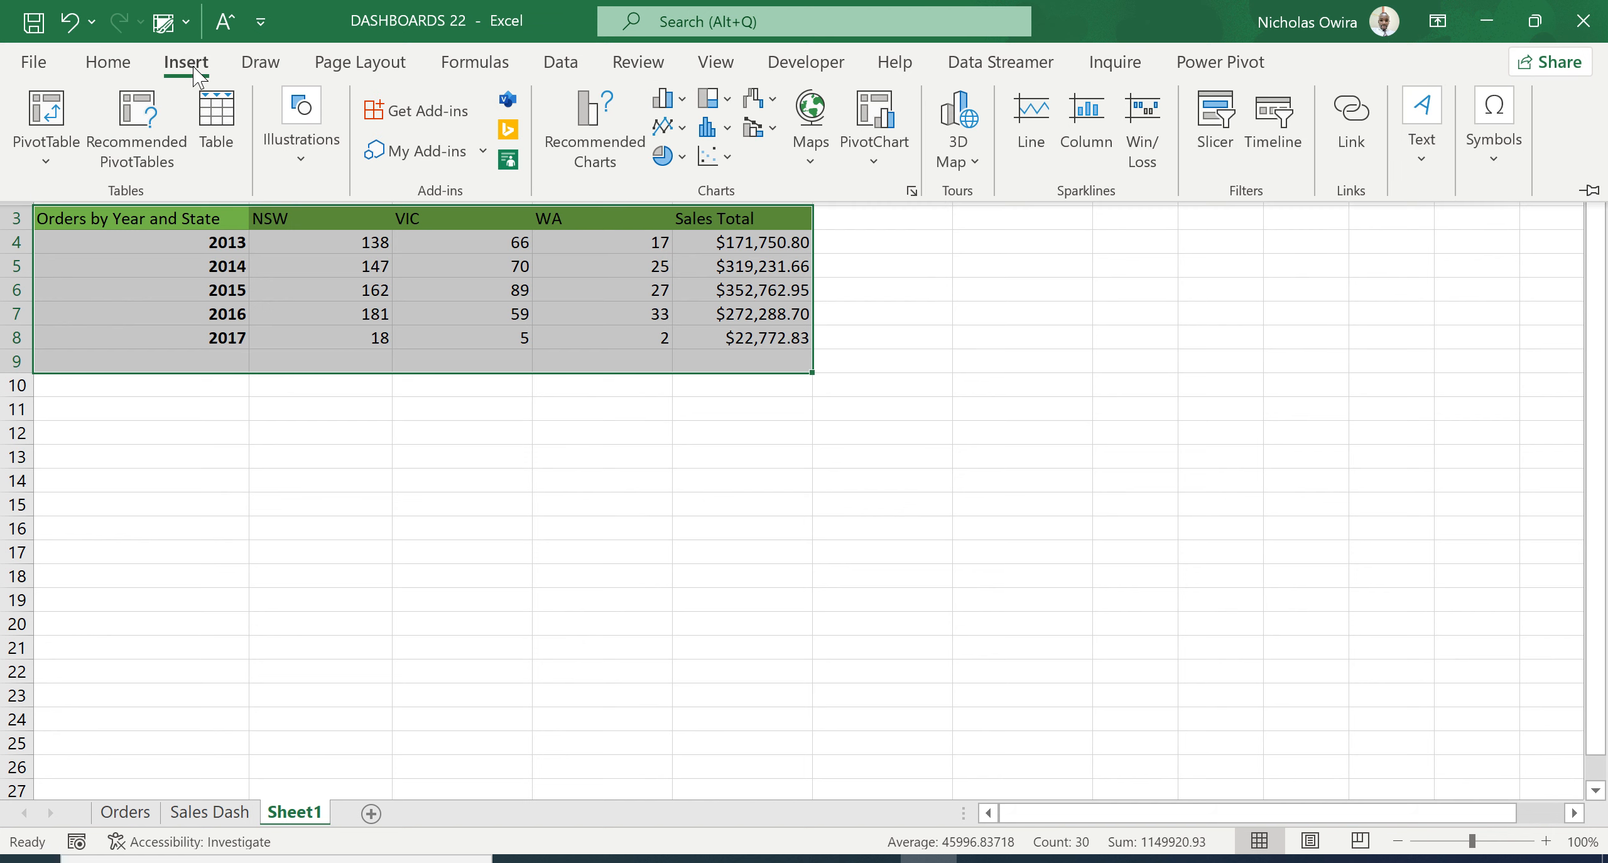
click(683, 100)
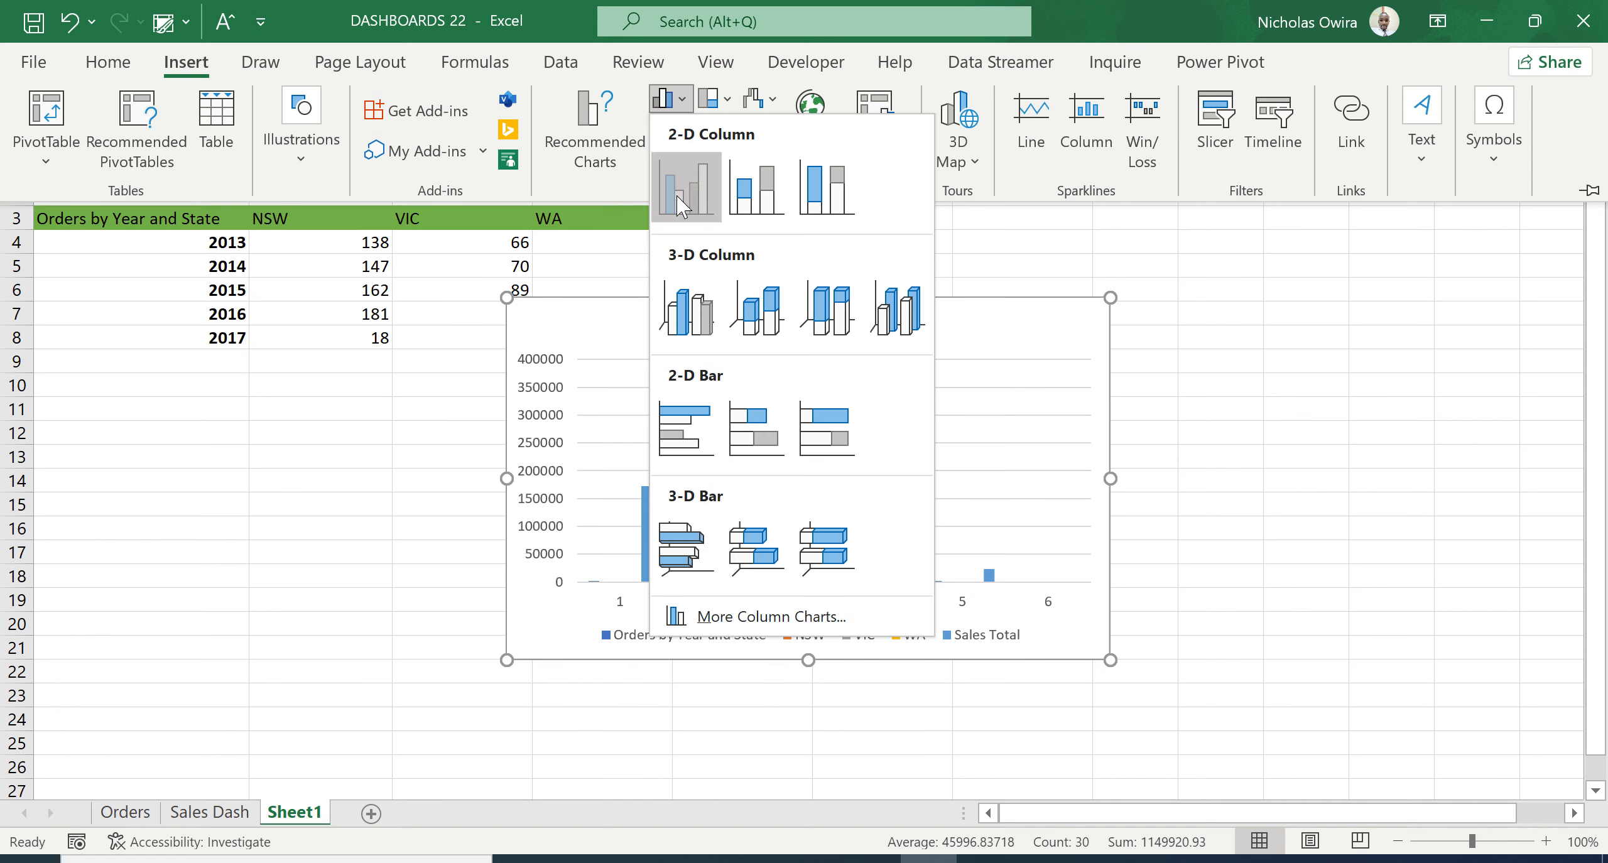
click(682, 204)
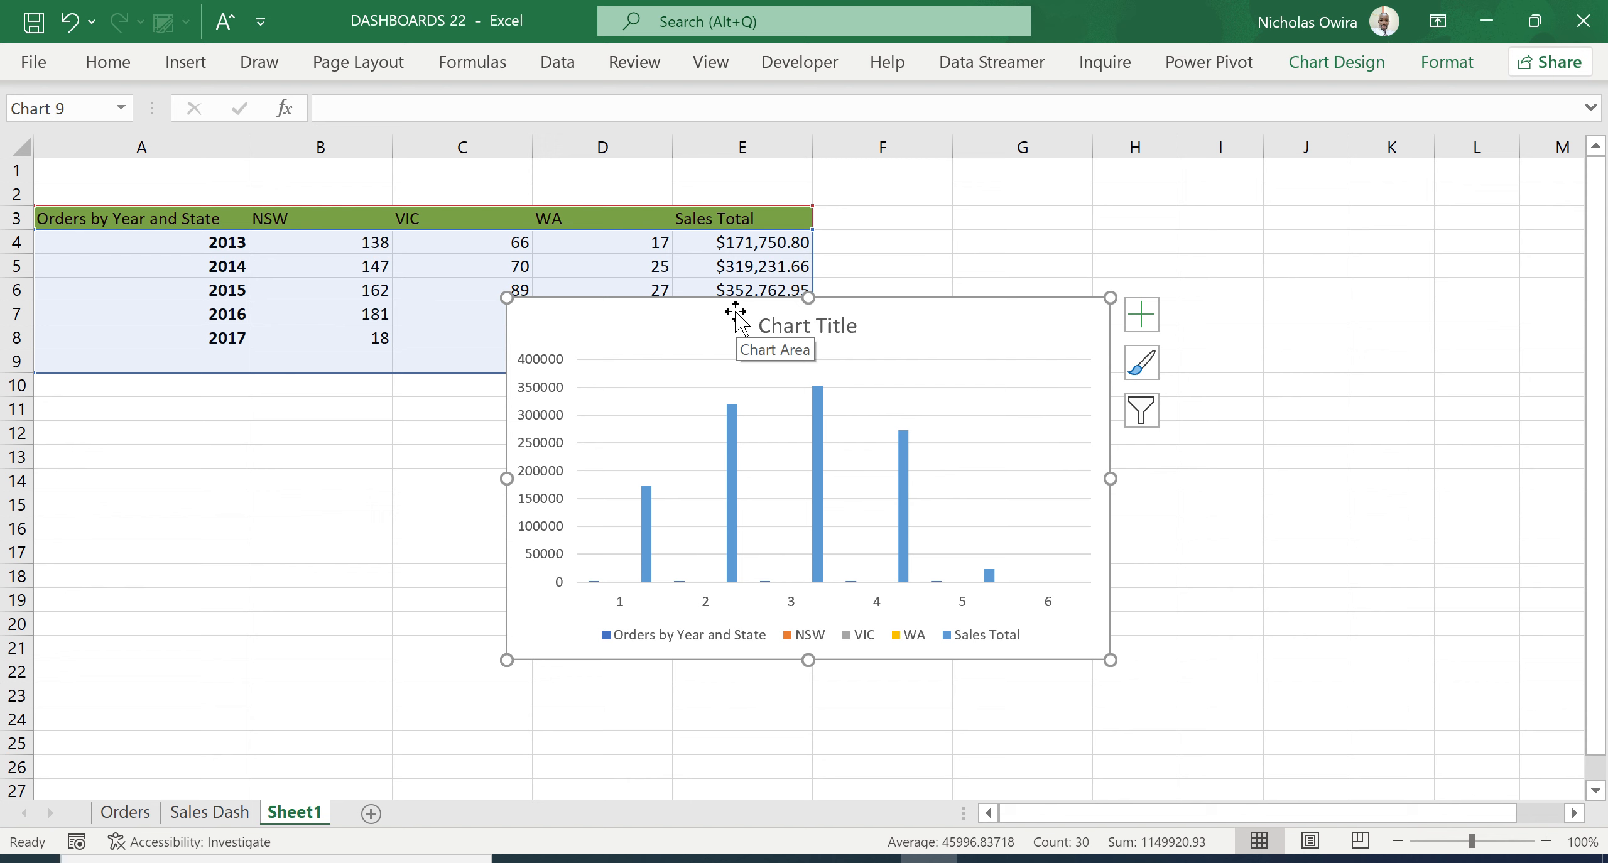
drag(735, 312, 261, 390)
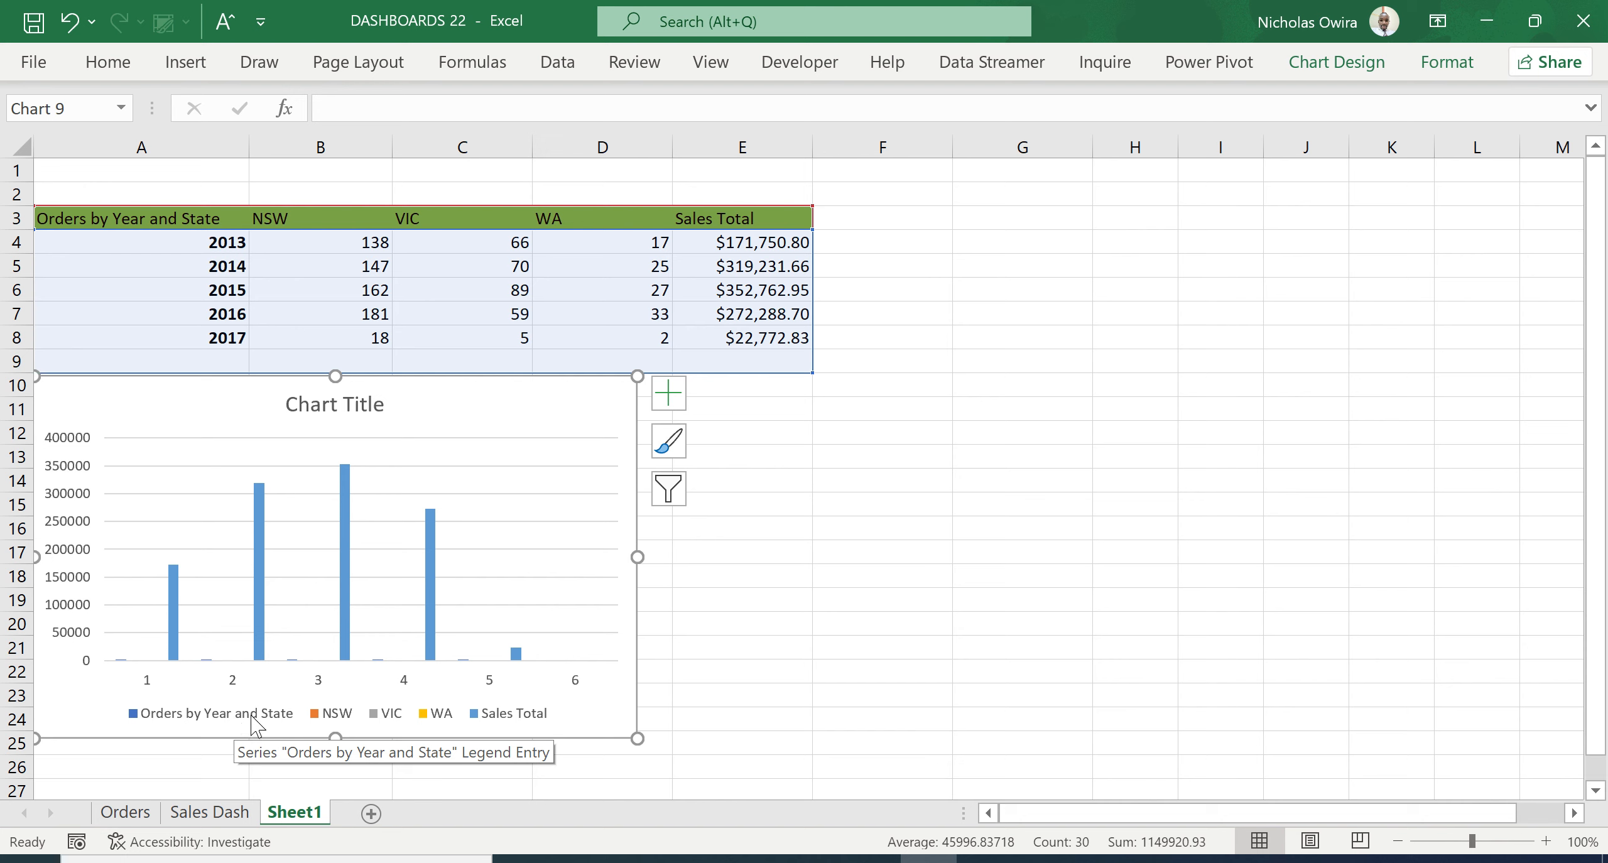
- Set the chart's horizontal axis labels to the years in Sheet1 cells A4:A8
mouse_move(352, 653)
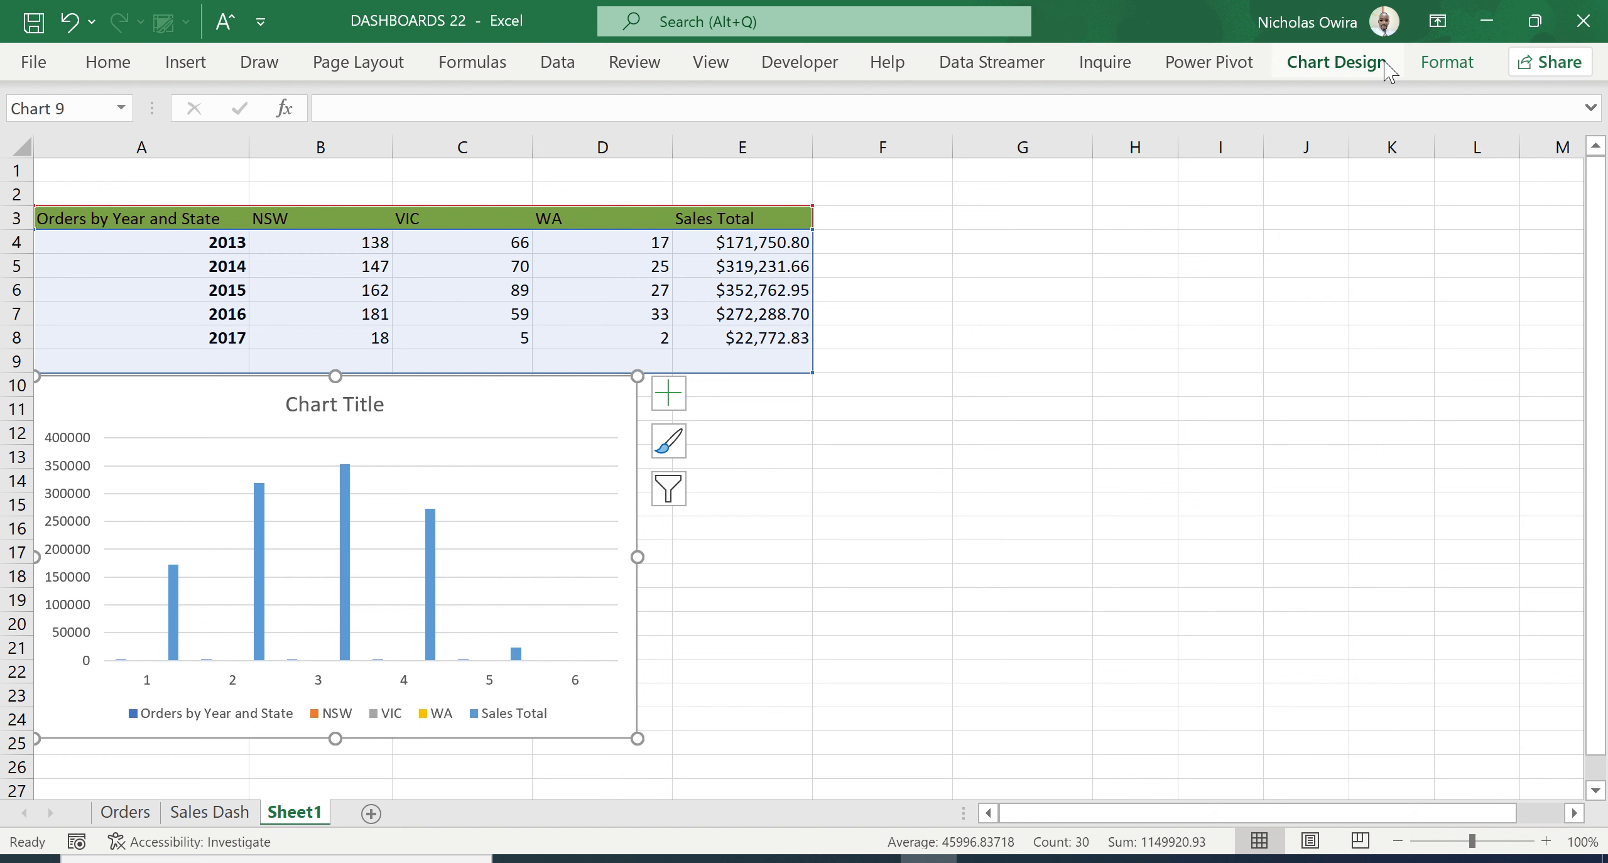
click(1355, 66)
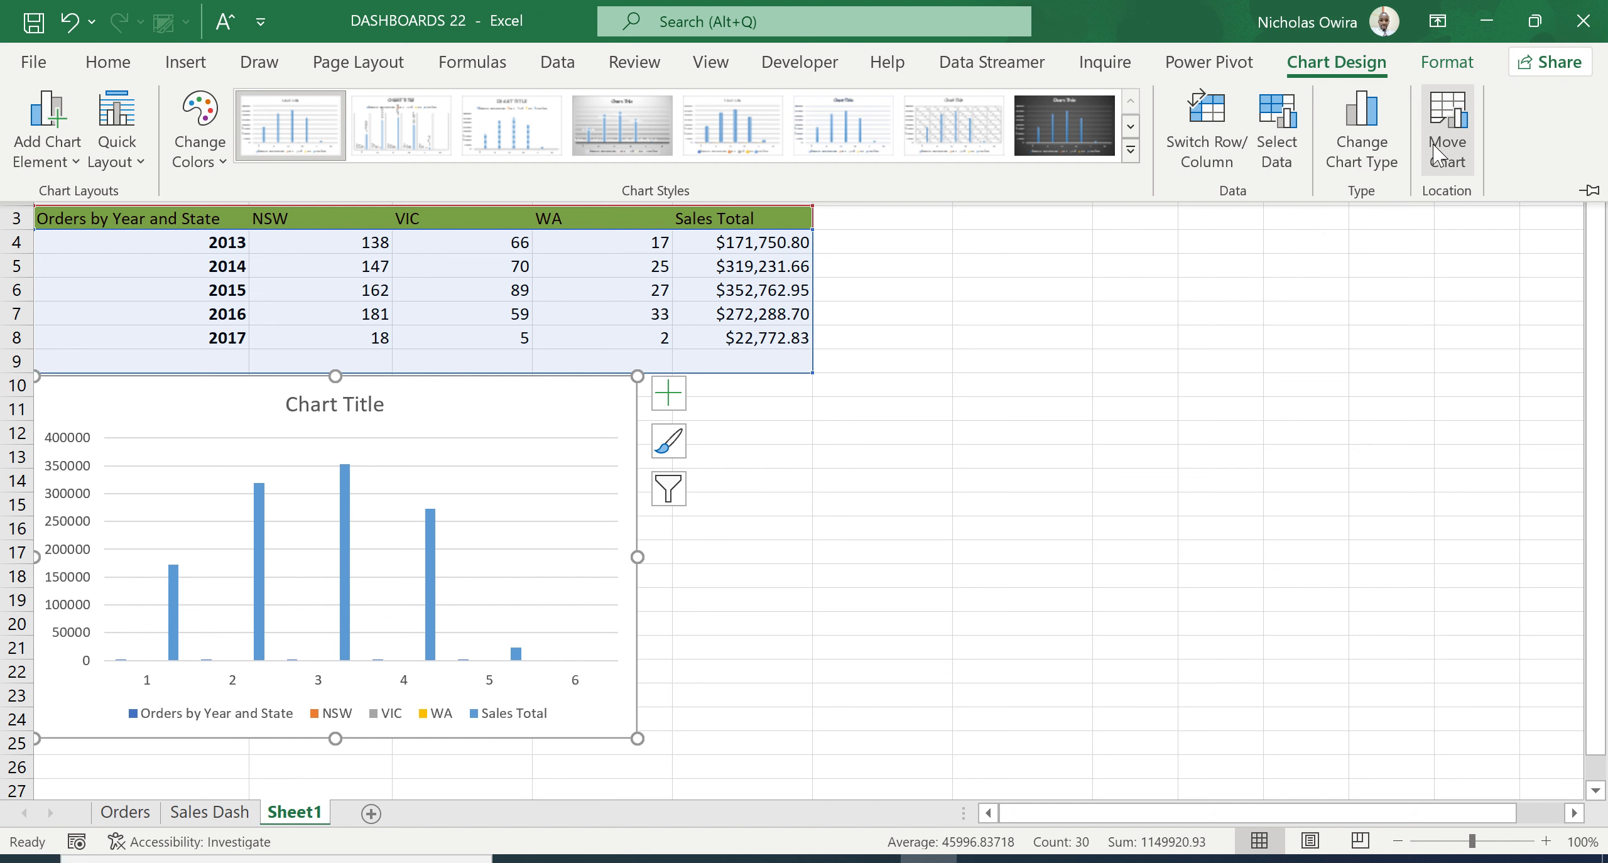
click(1284, 131)
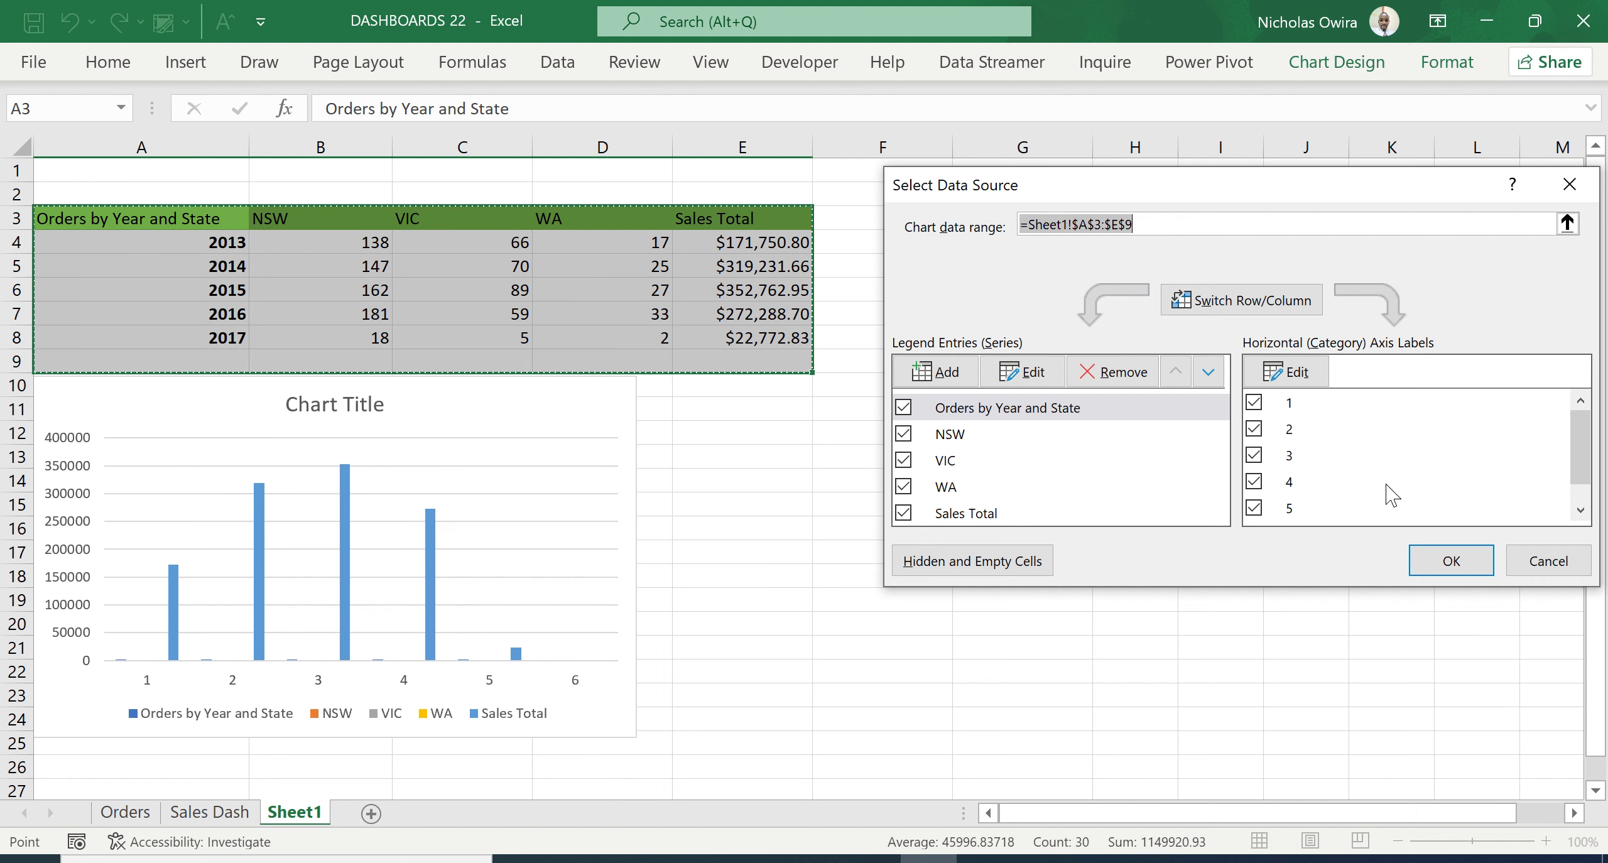
click(1292, 376)
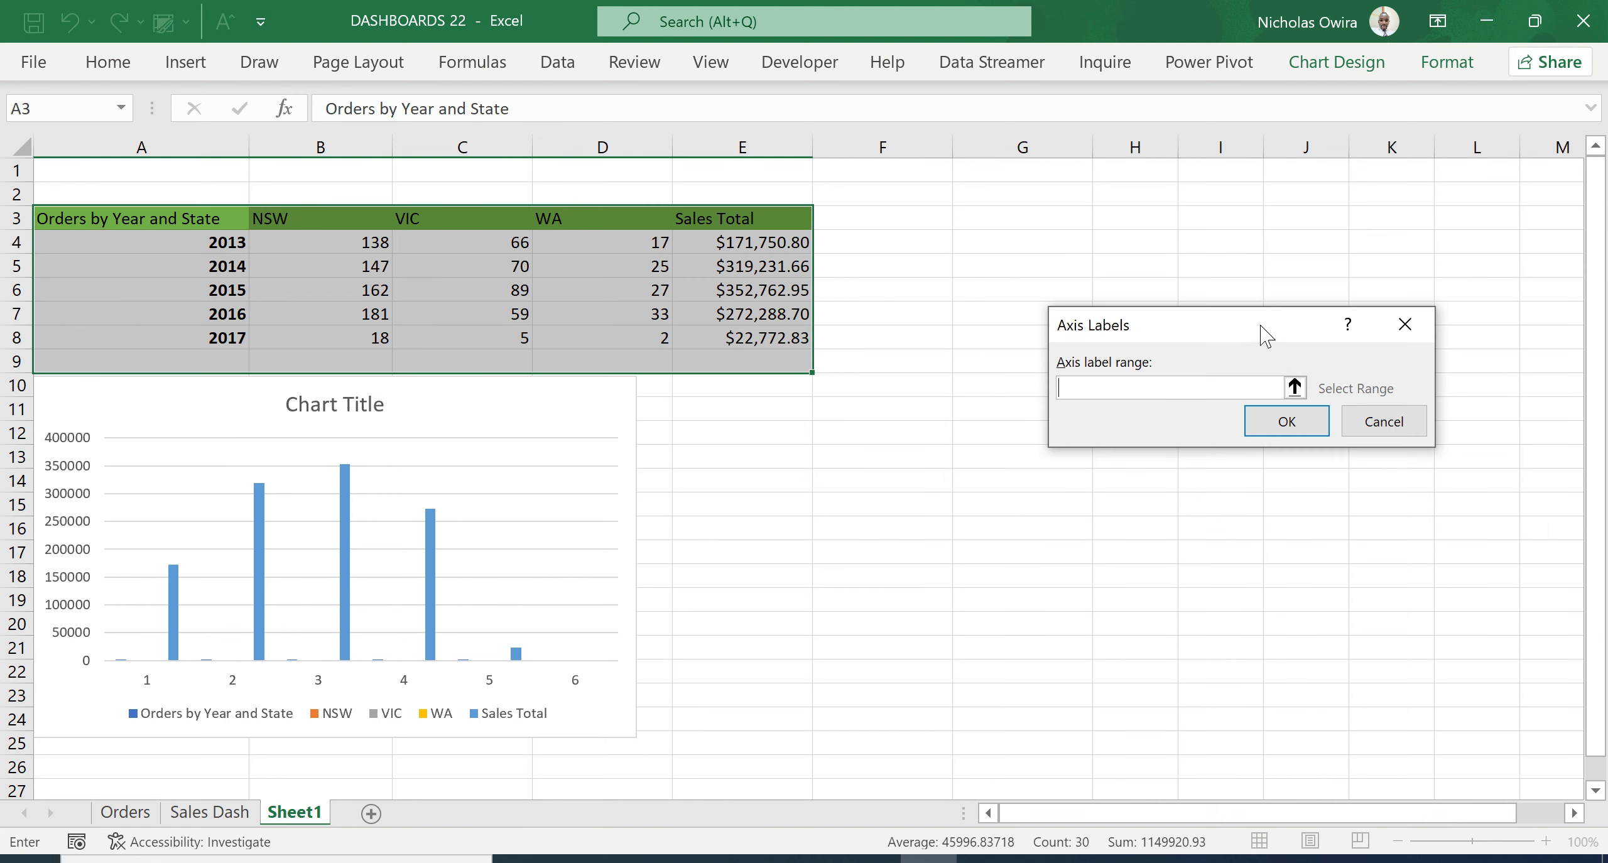
drag(1263, 333, 1043, 442)
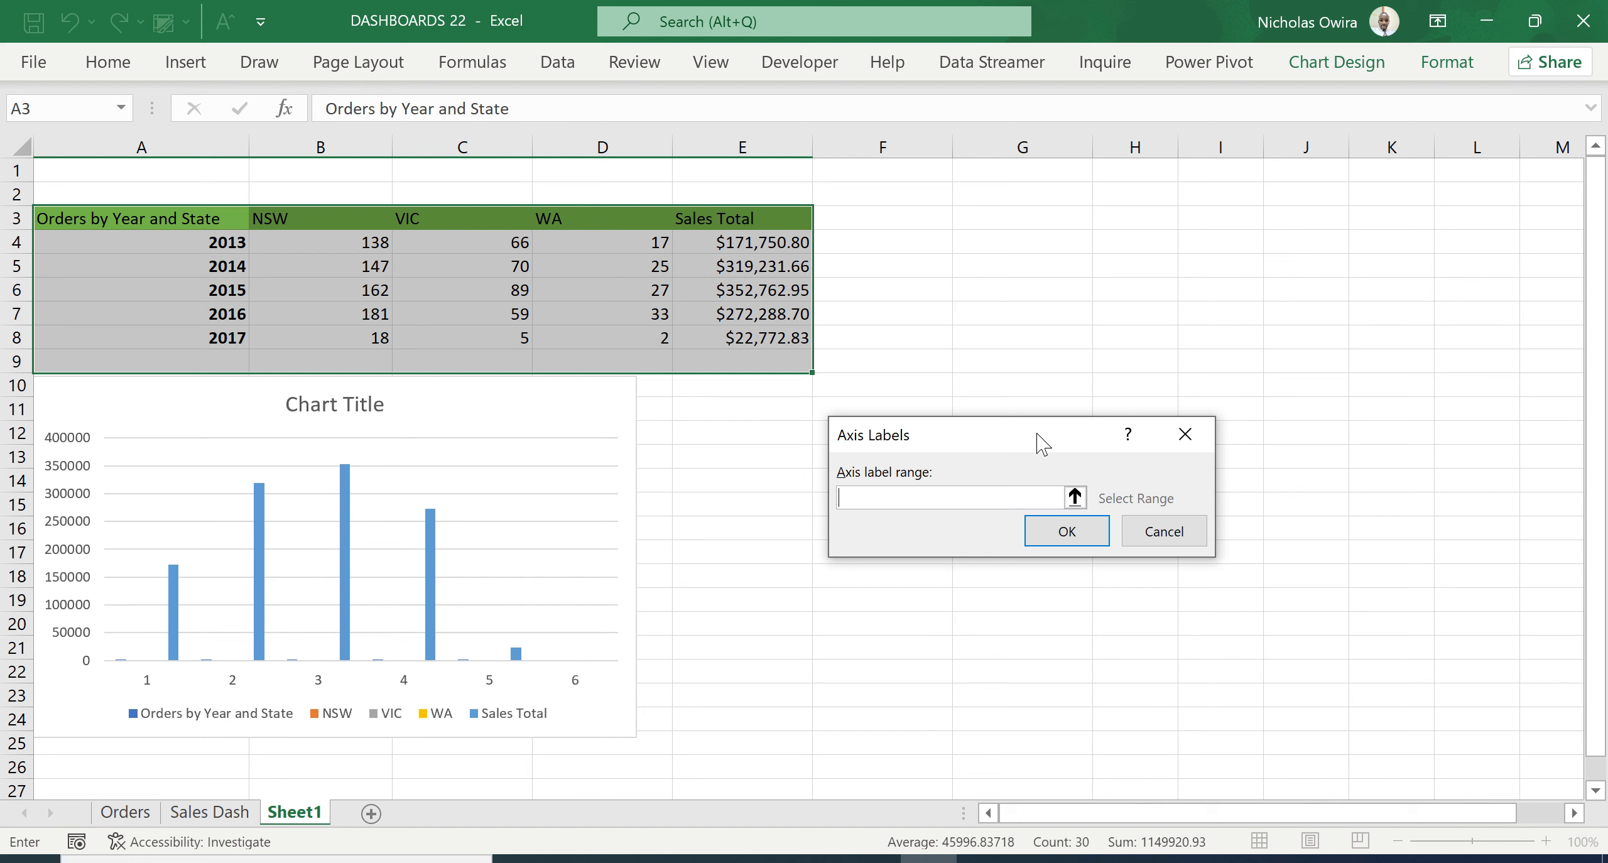
drag(219, 242, 235, 343)
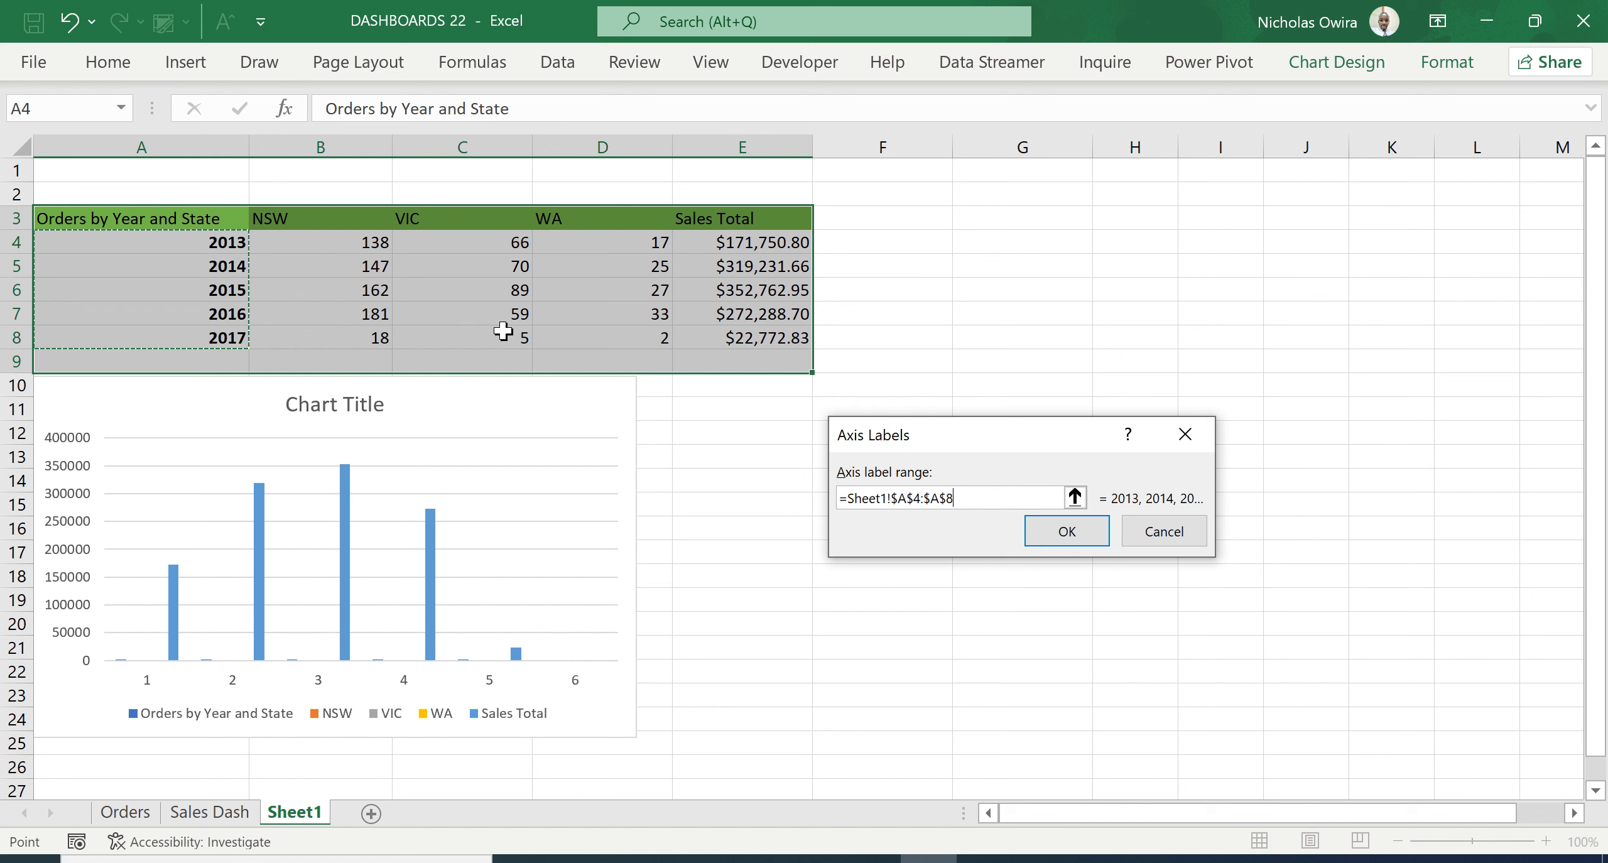
click(1068, 531)
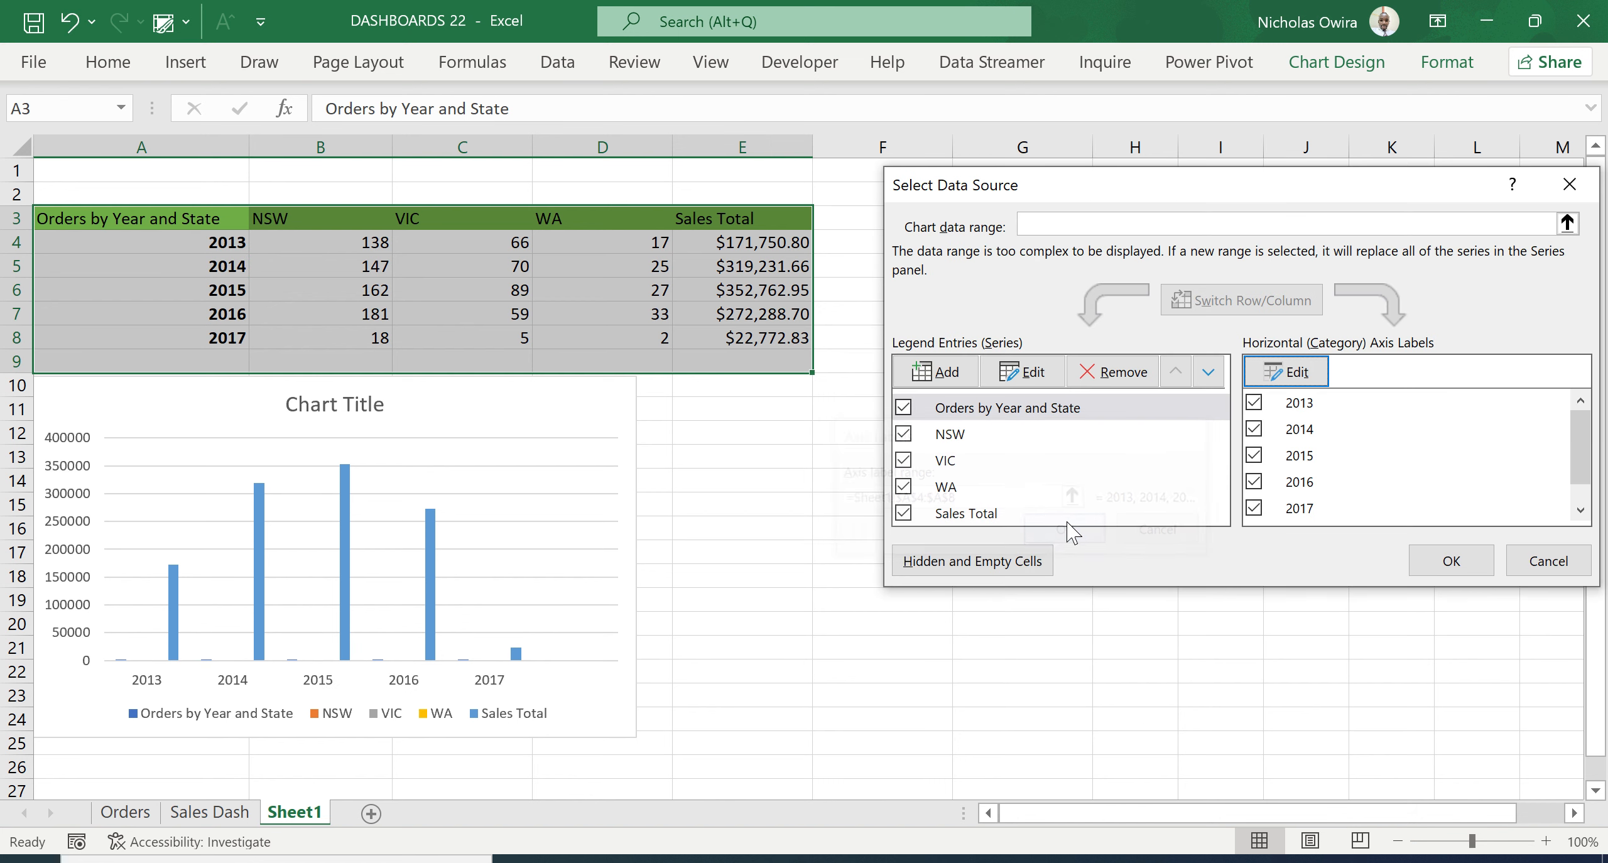
click(1429, 565)
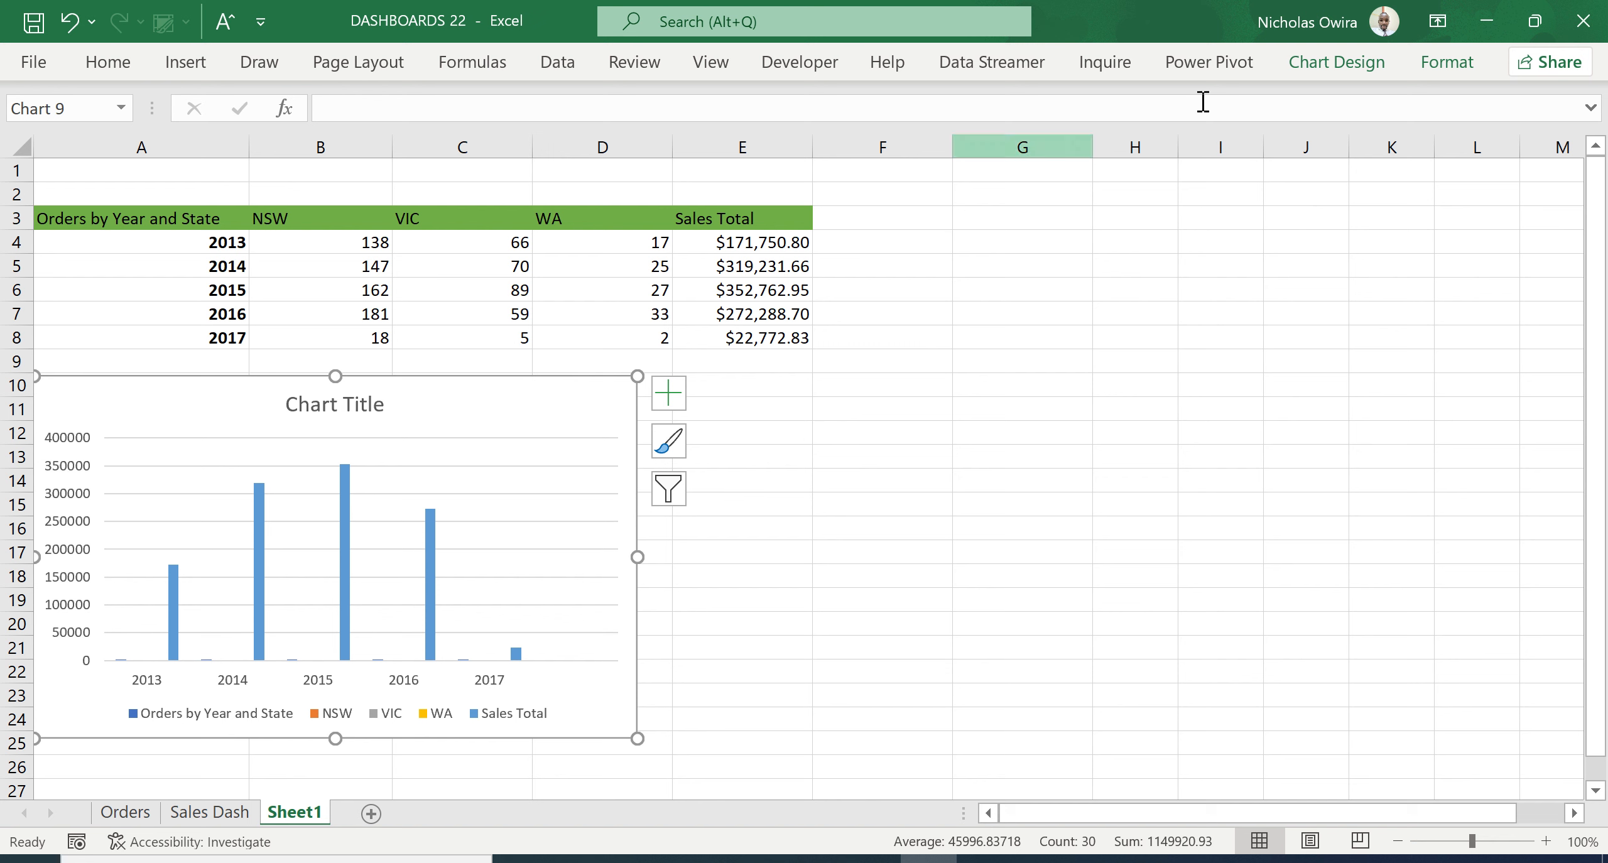
- Start changing the chart to a Combo type, with the NSW and VIC series on the secondary axis
click(1344, 69)
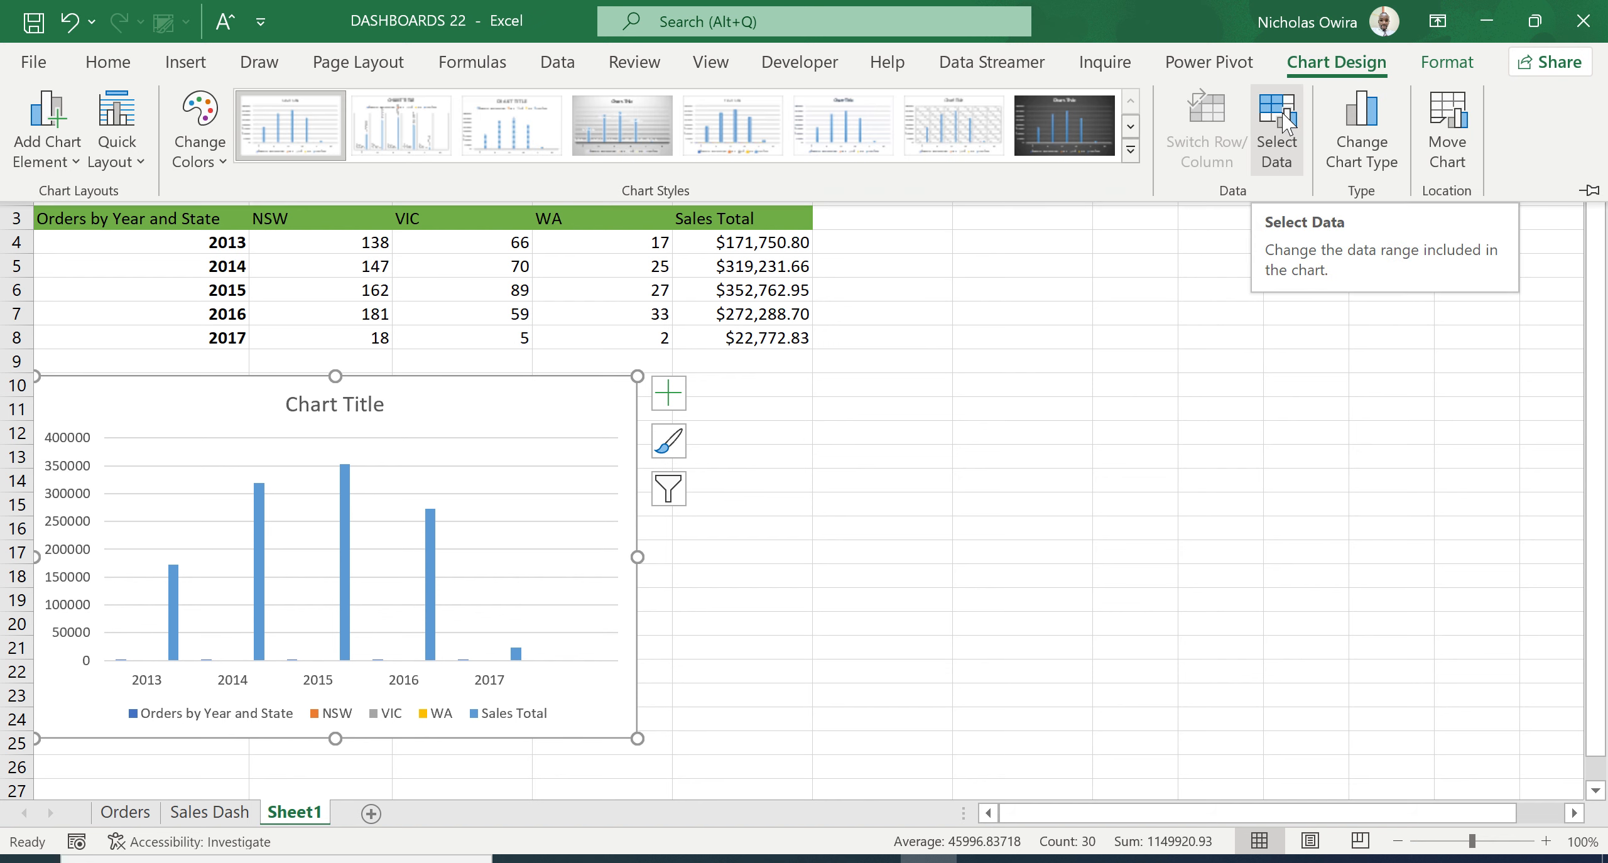
click(1369, 112)
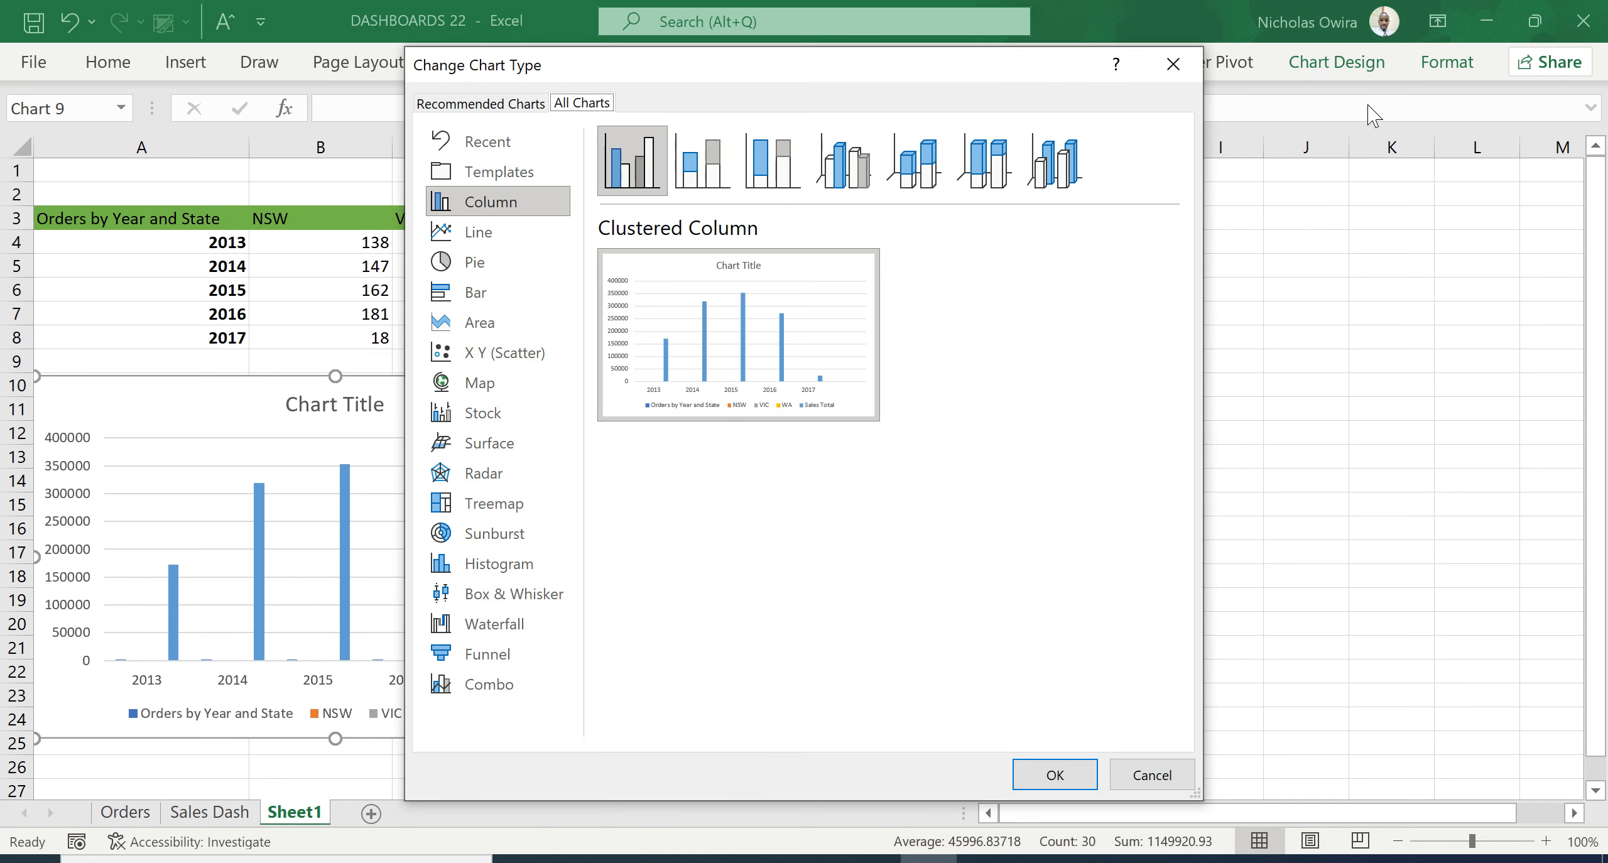
mouse_move(669, 323)
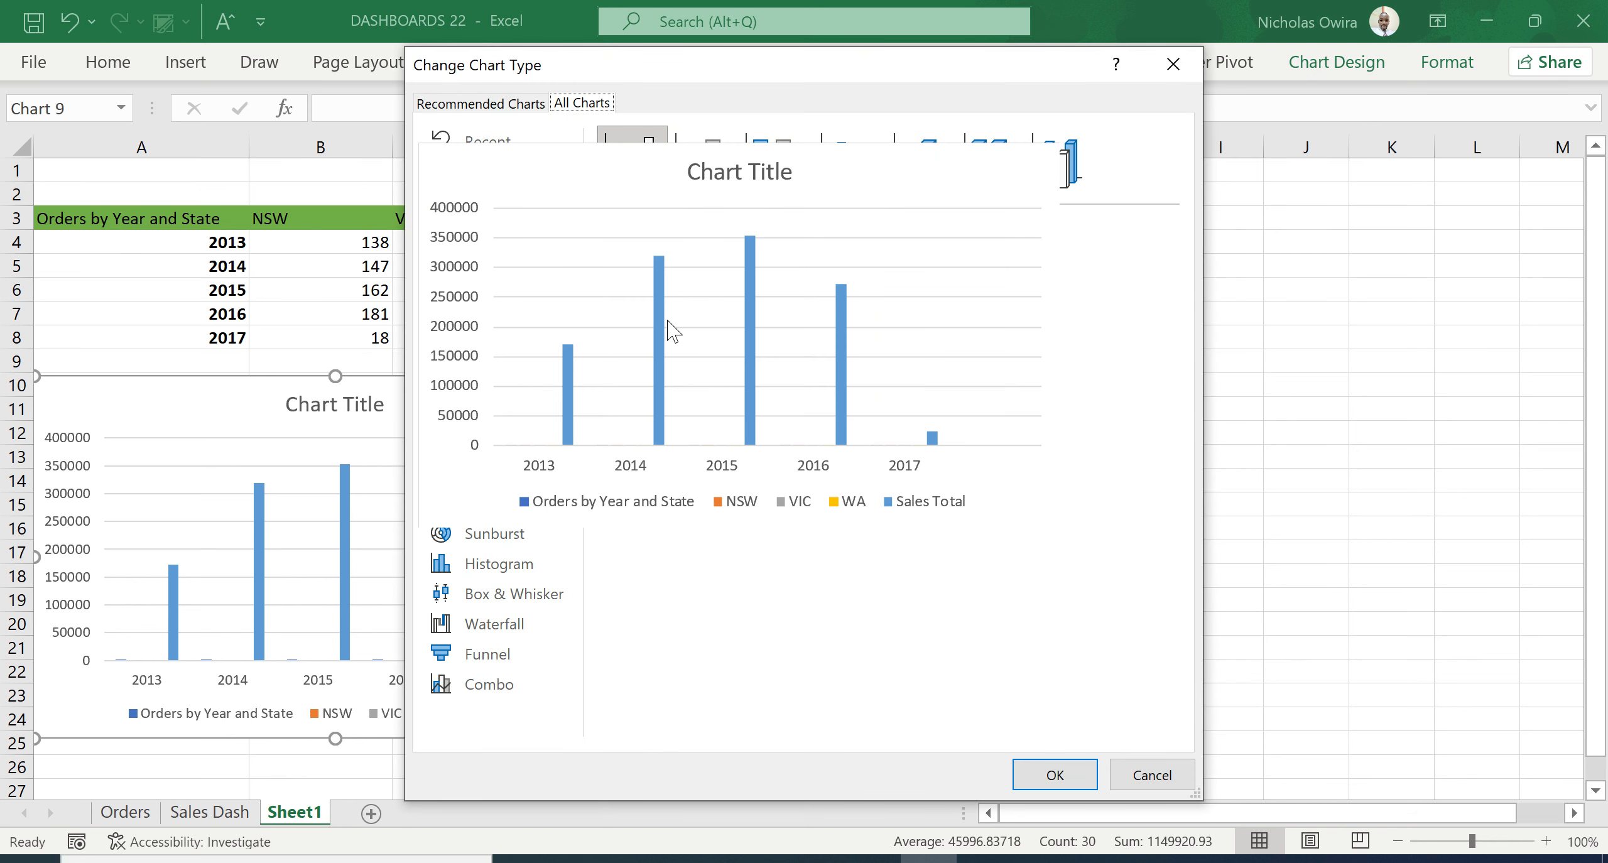
click(479, 692)
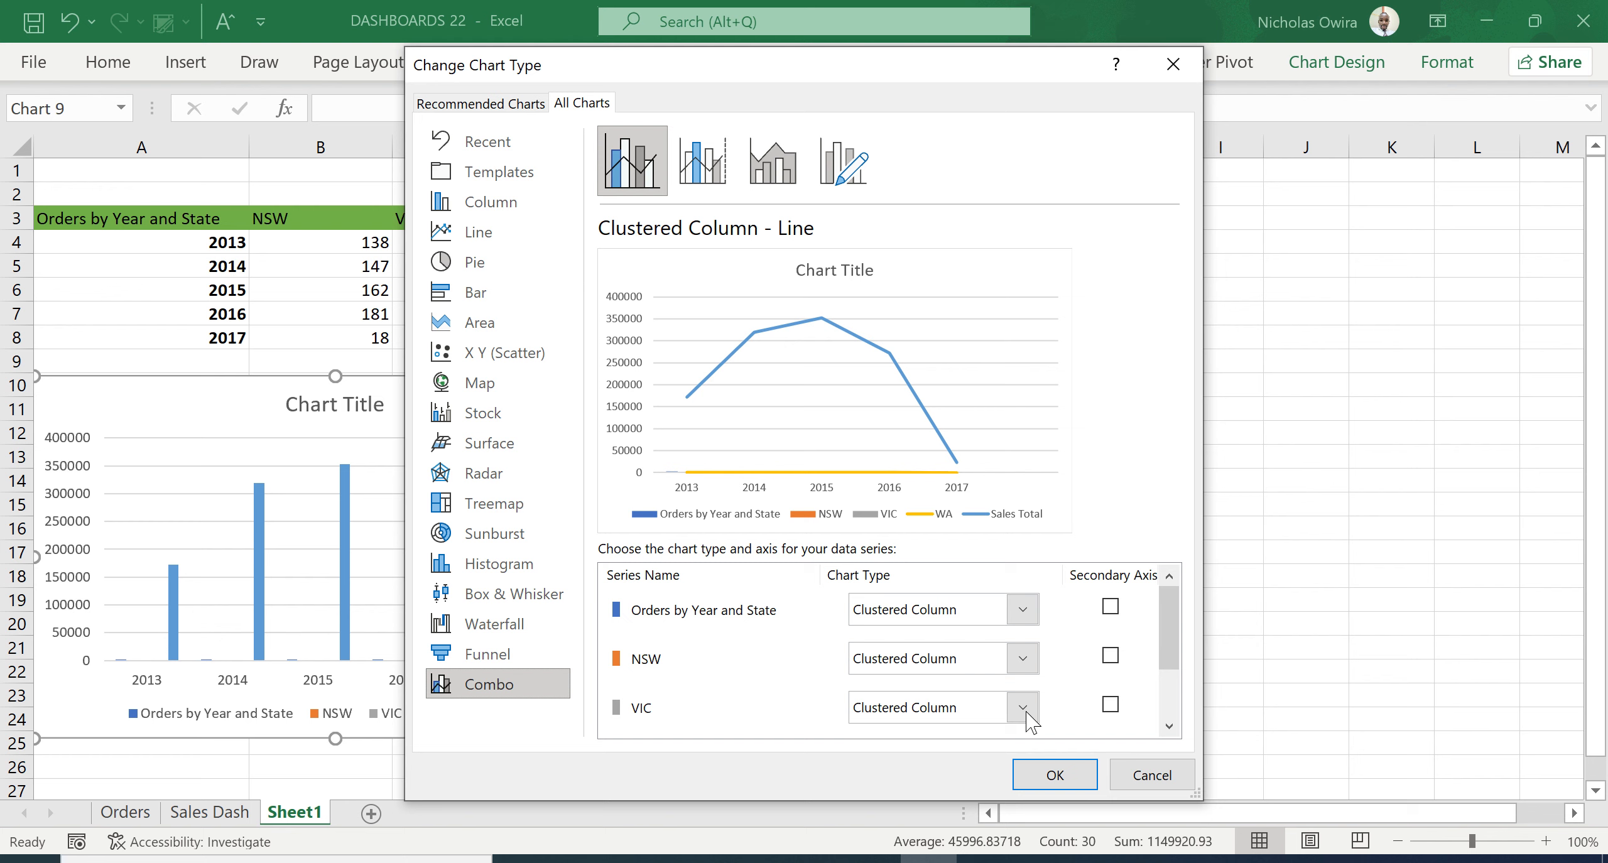
click(1171, 727)
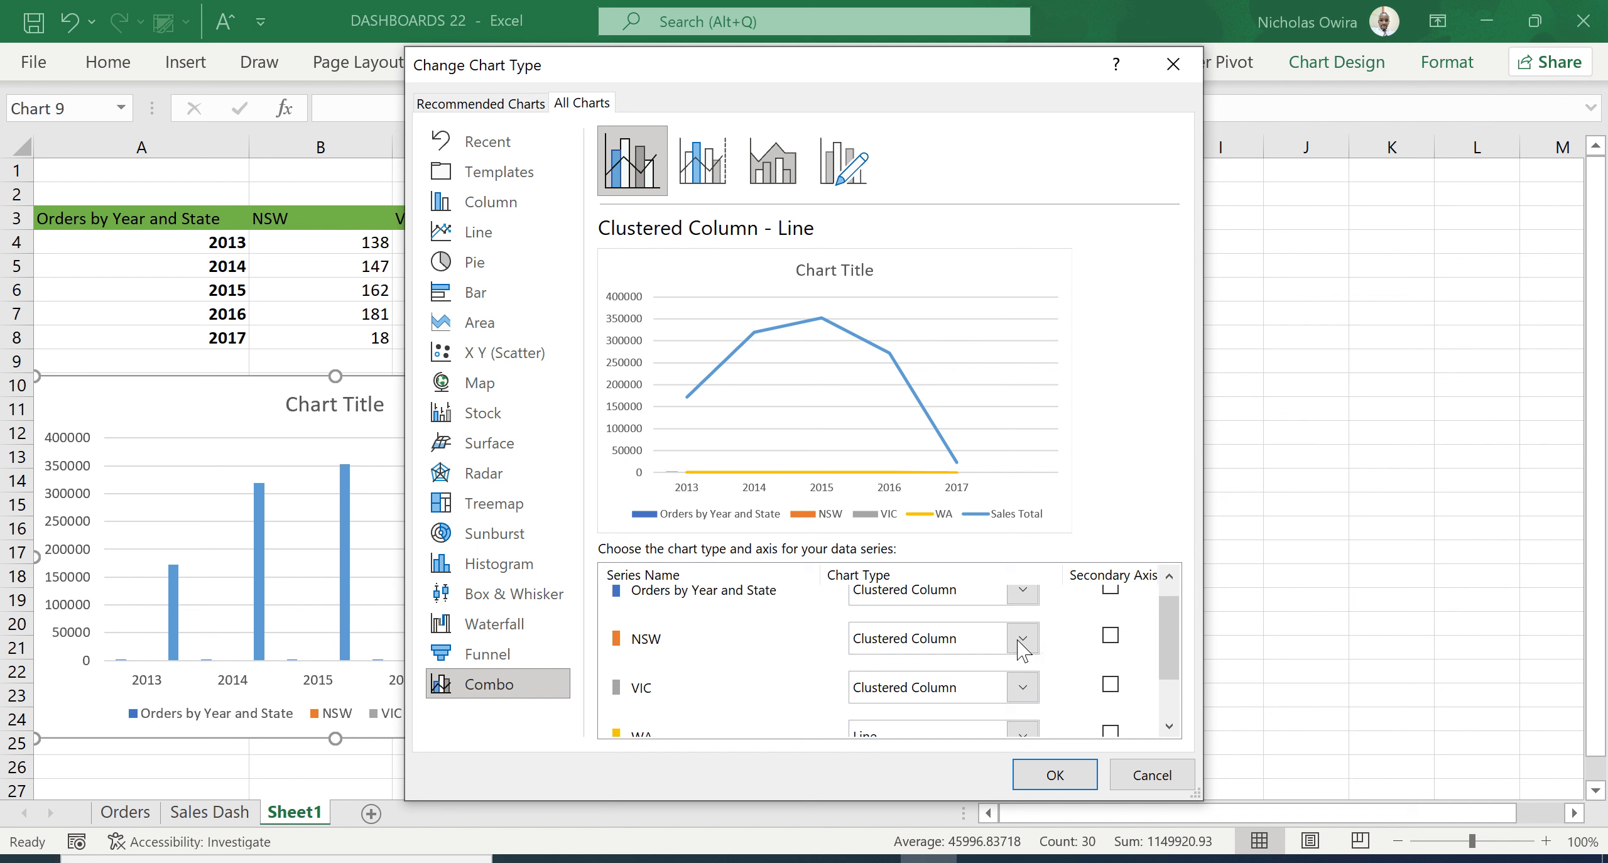
click(1110, 637)
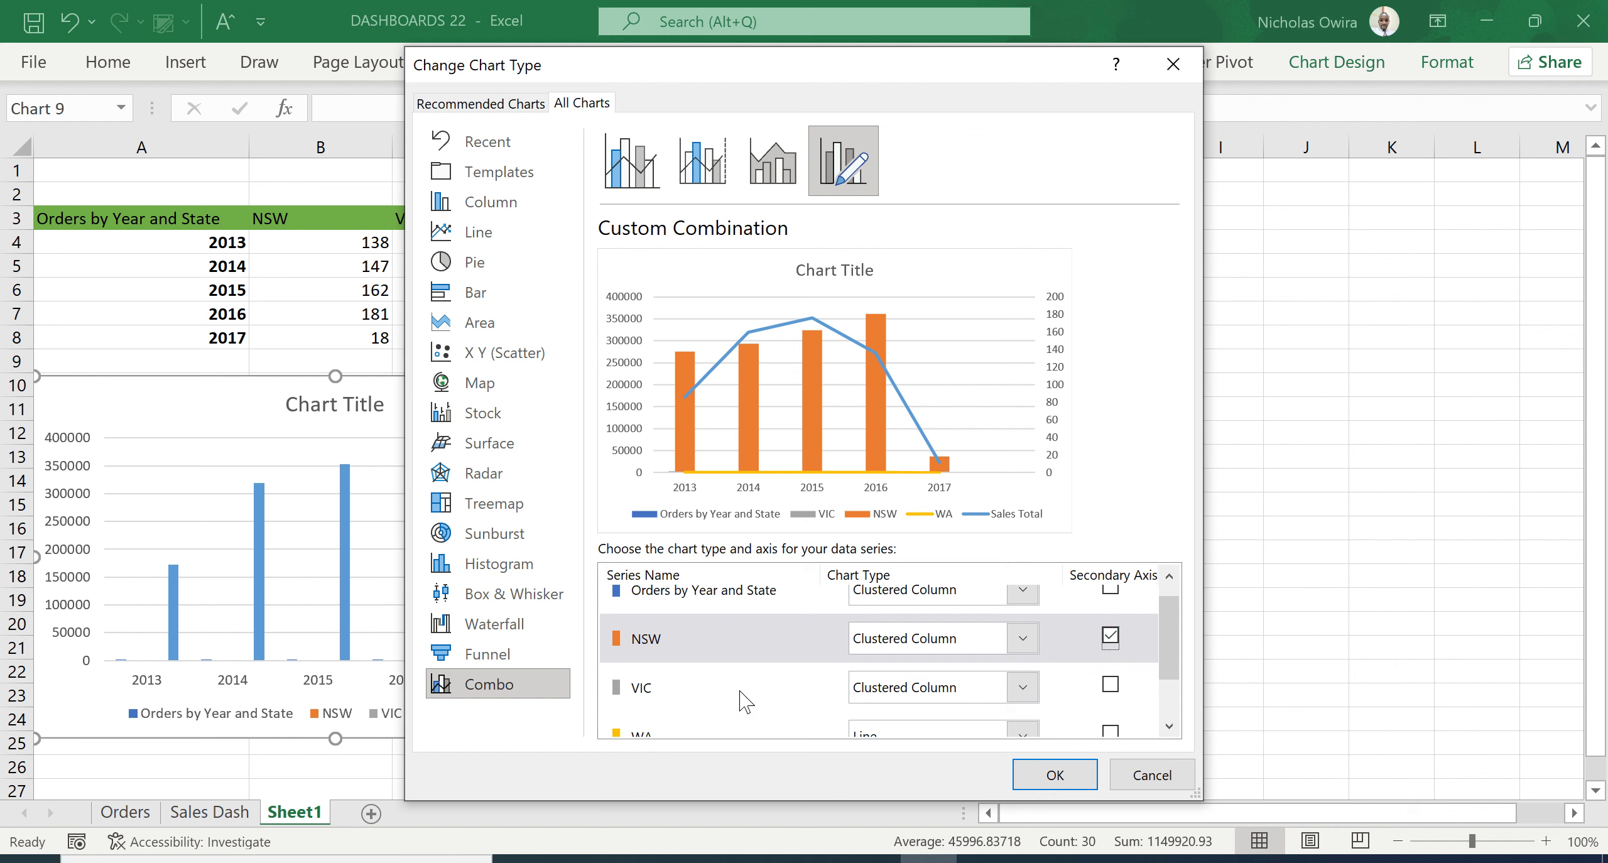
click(1110, 684)
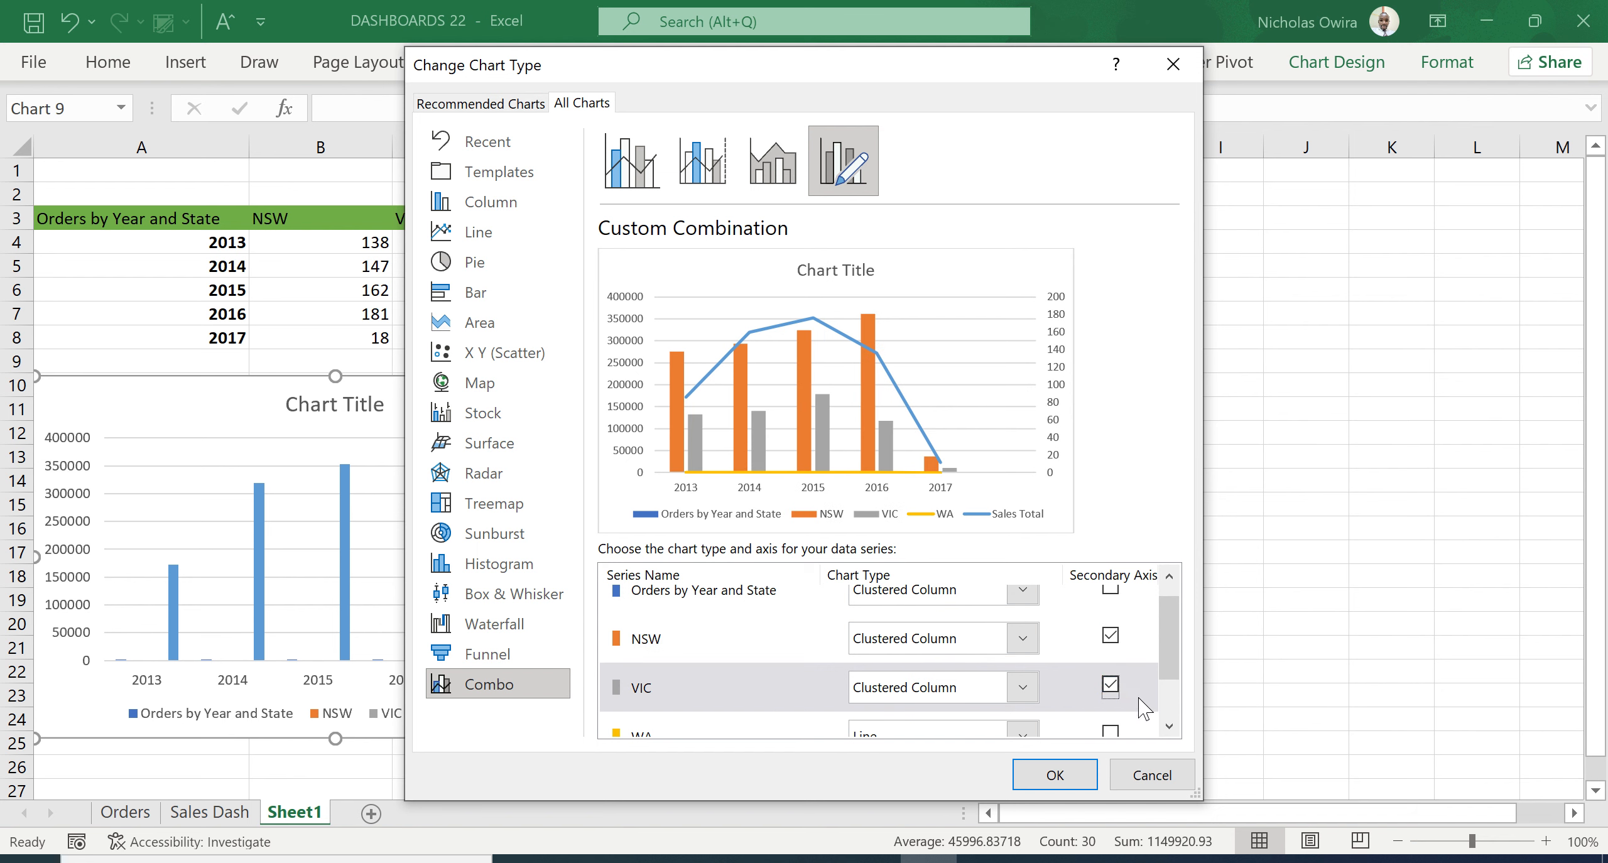
- Set the WA series to Clustered Column on the secondary axis, keep Sales Total as a Line, and apply the combo chart
click(1168, 726)
click(1169, 726)
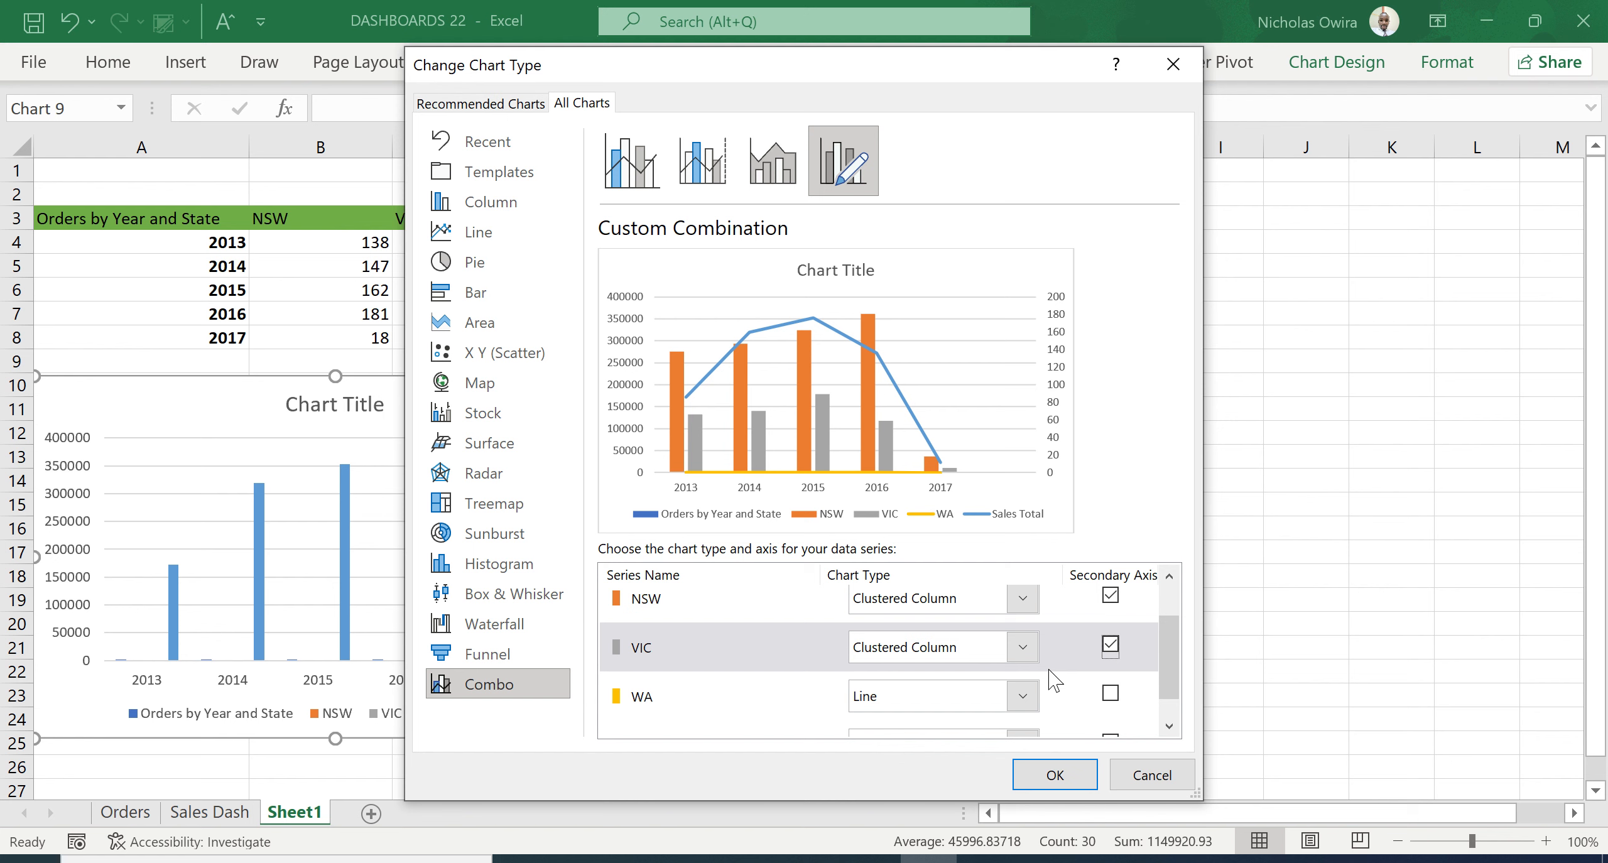
click(1023, 697)
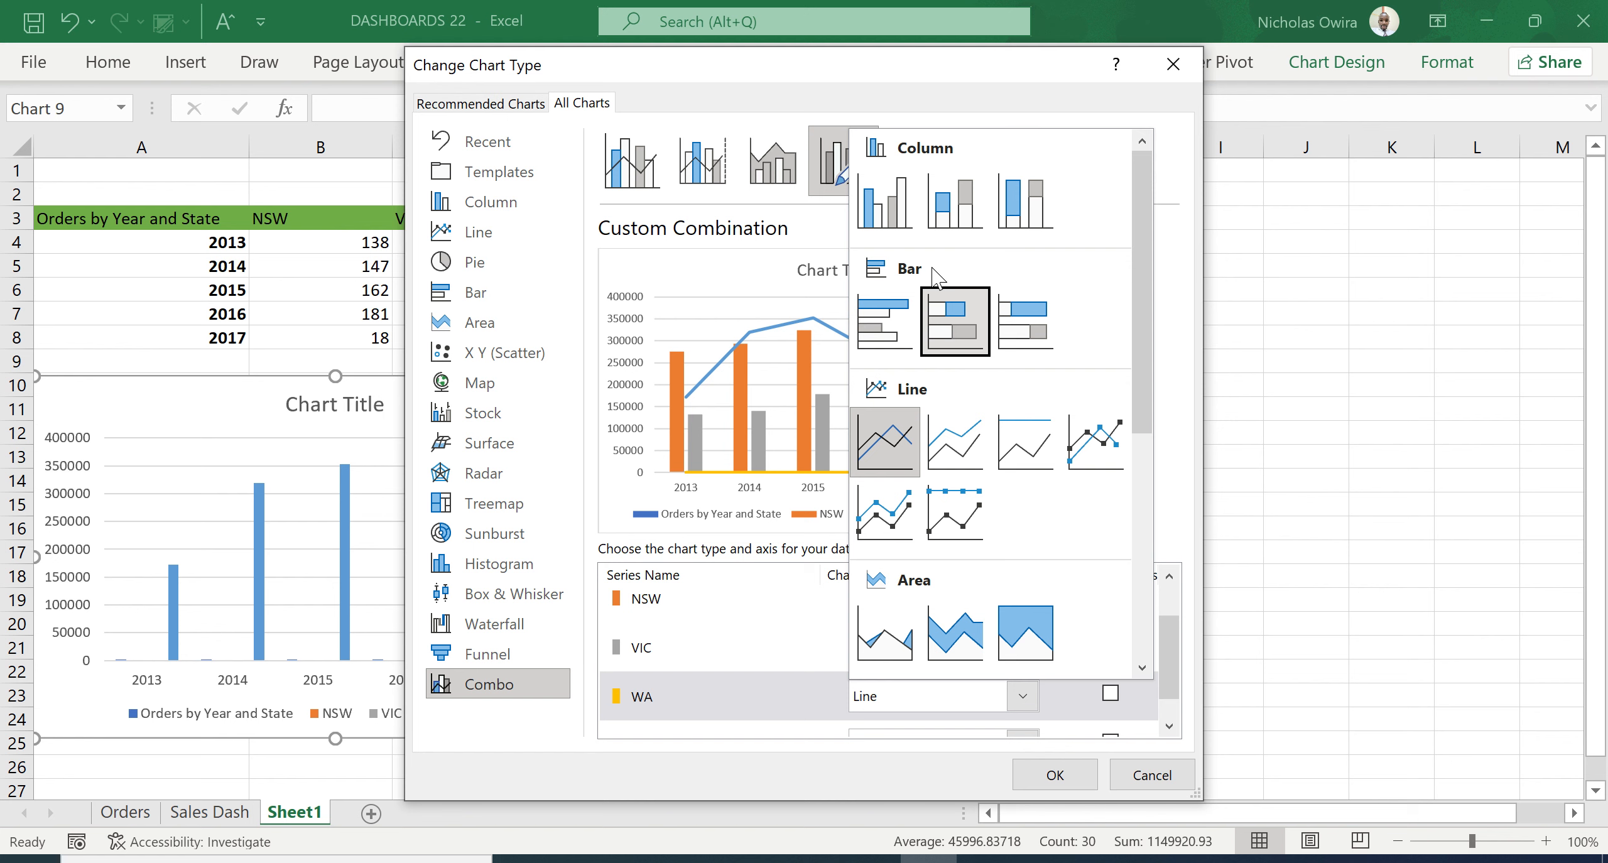
click(886, 210)
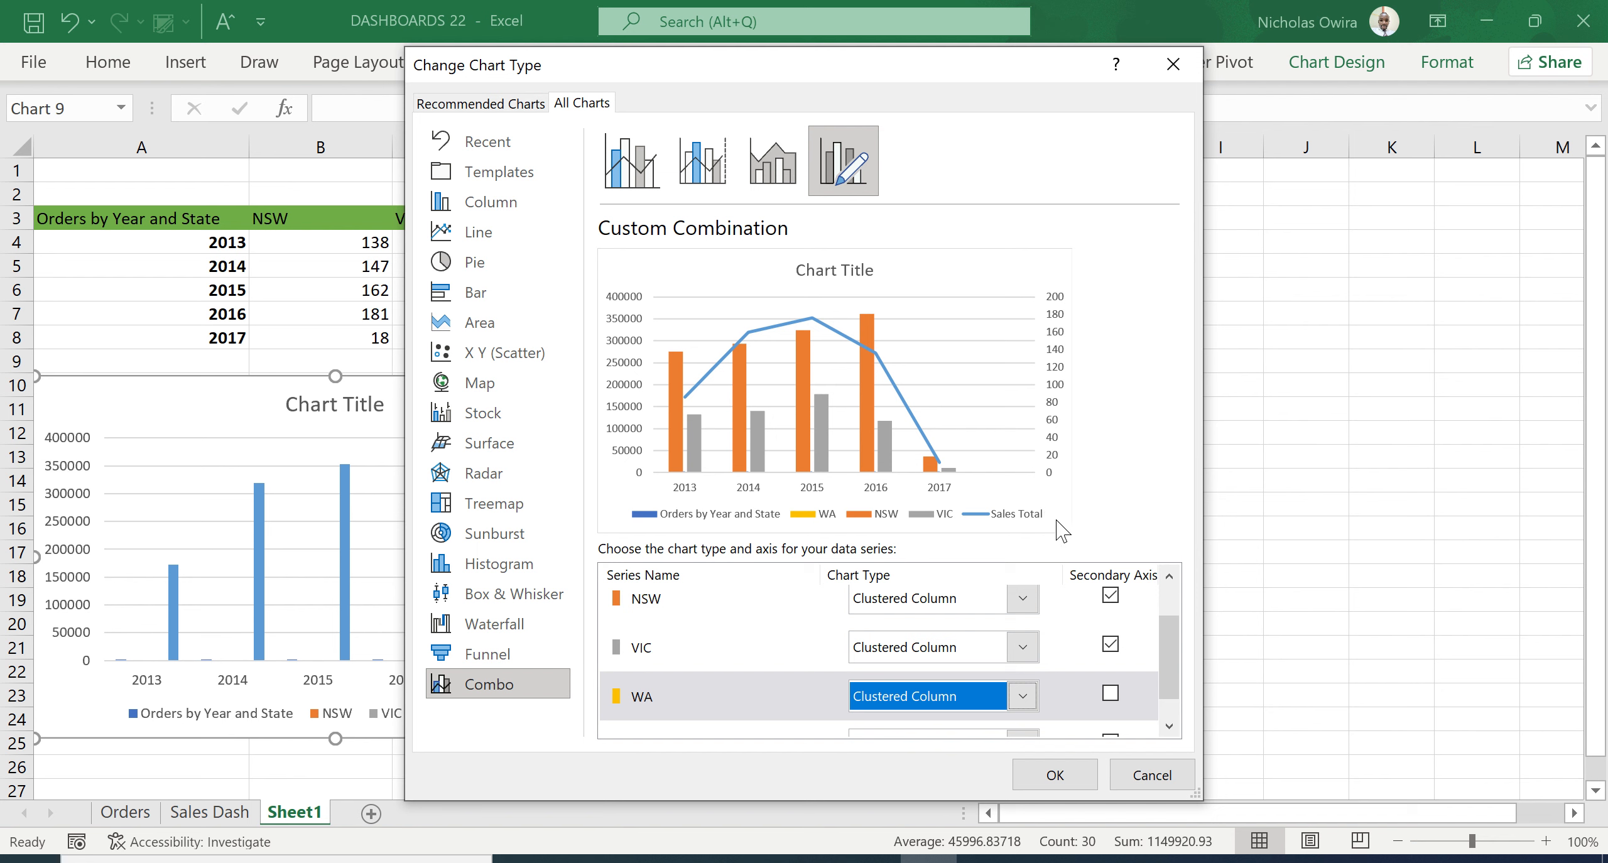
click(1110, 694)
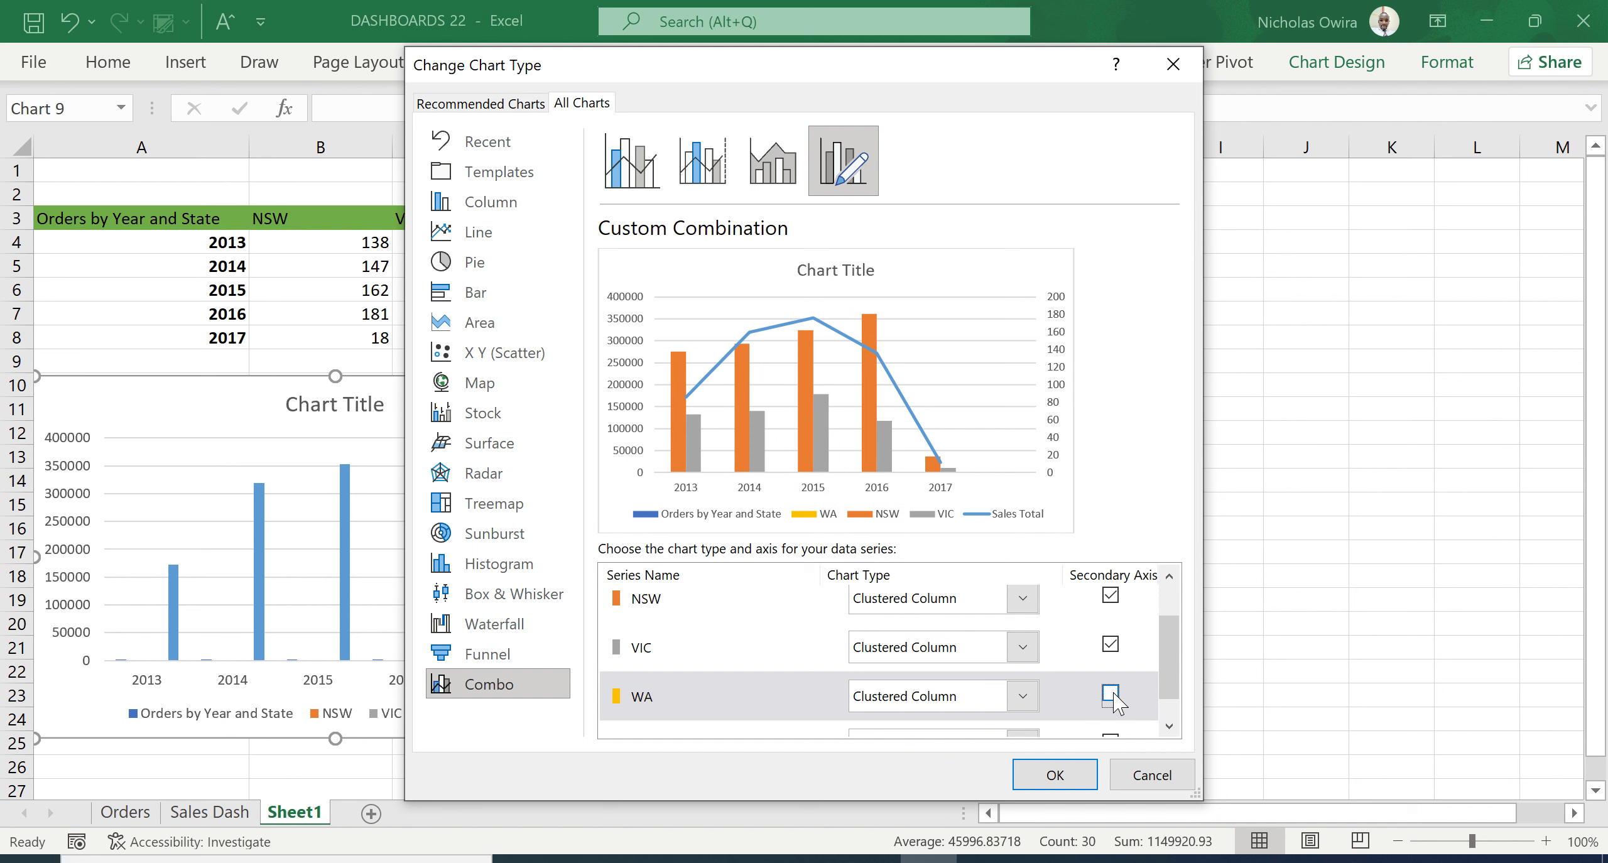
click(1168, 726)
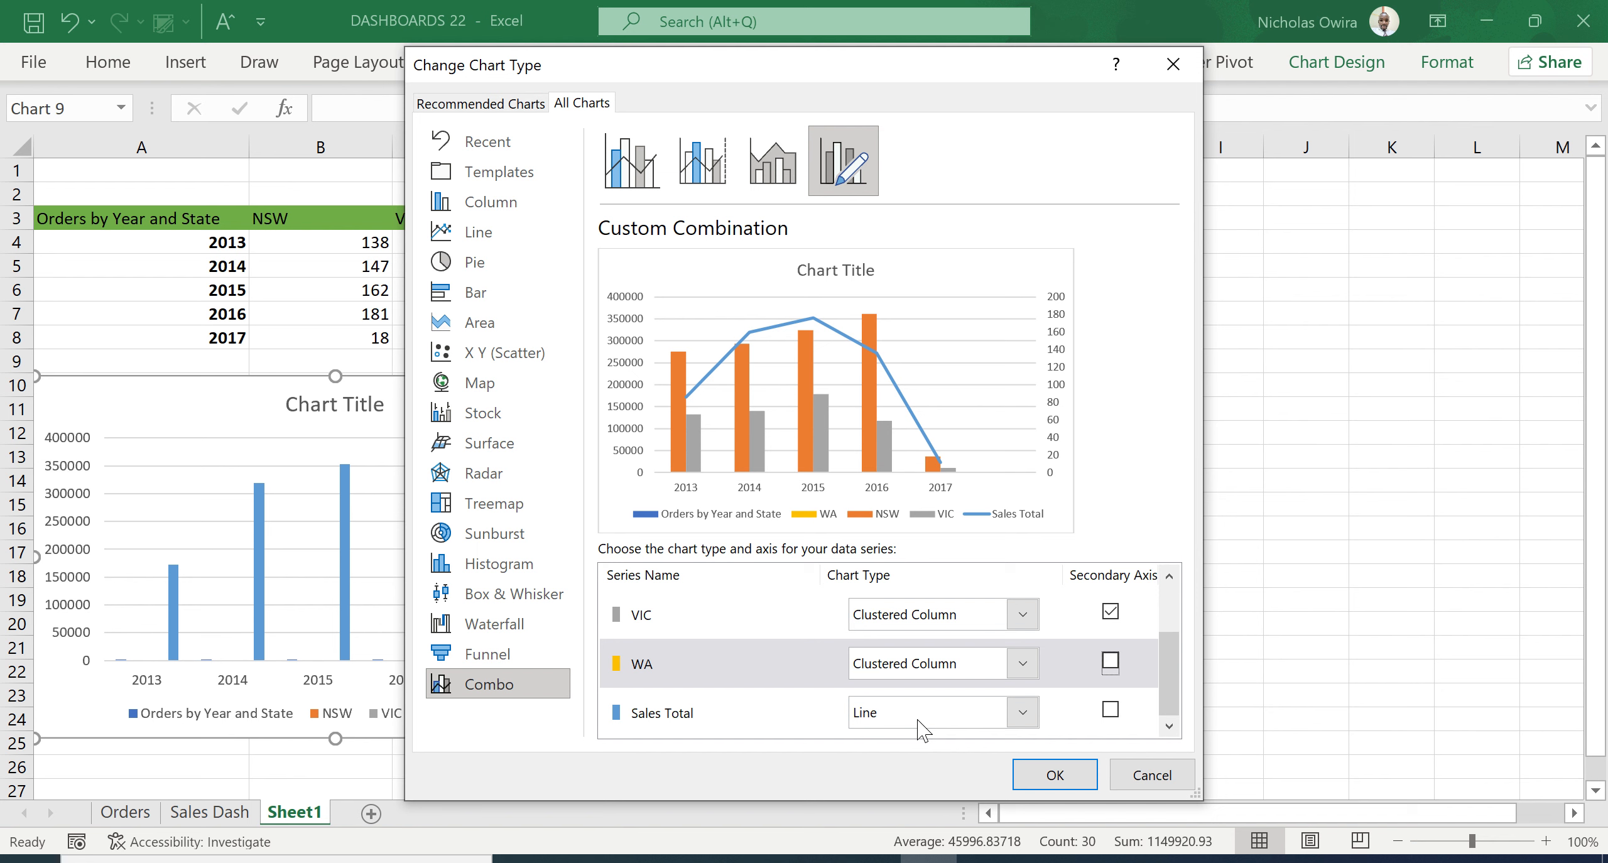
click(1023, 714)
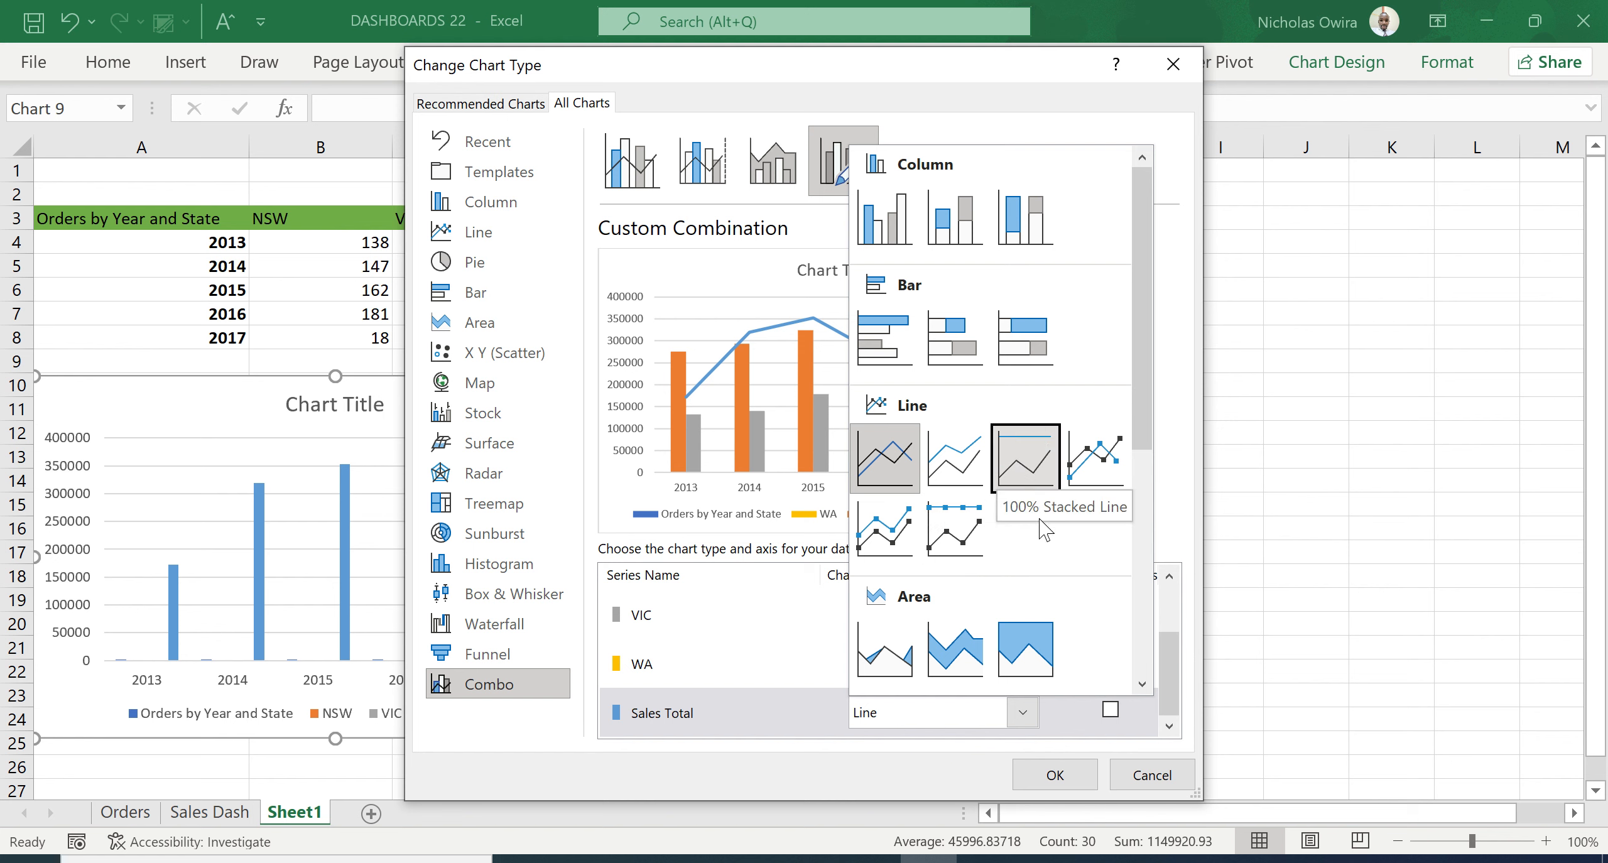
click(820, 619)
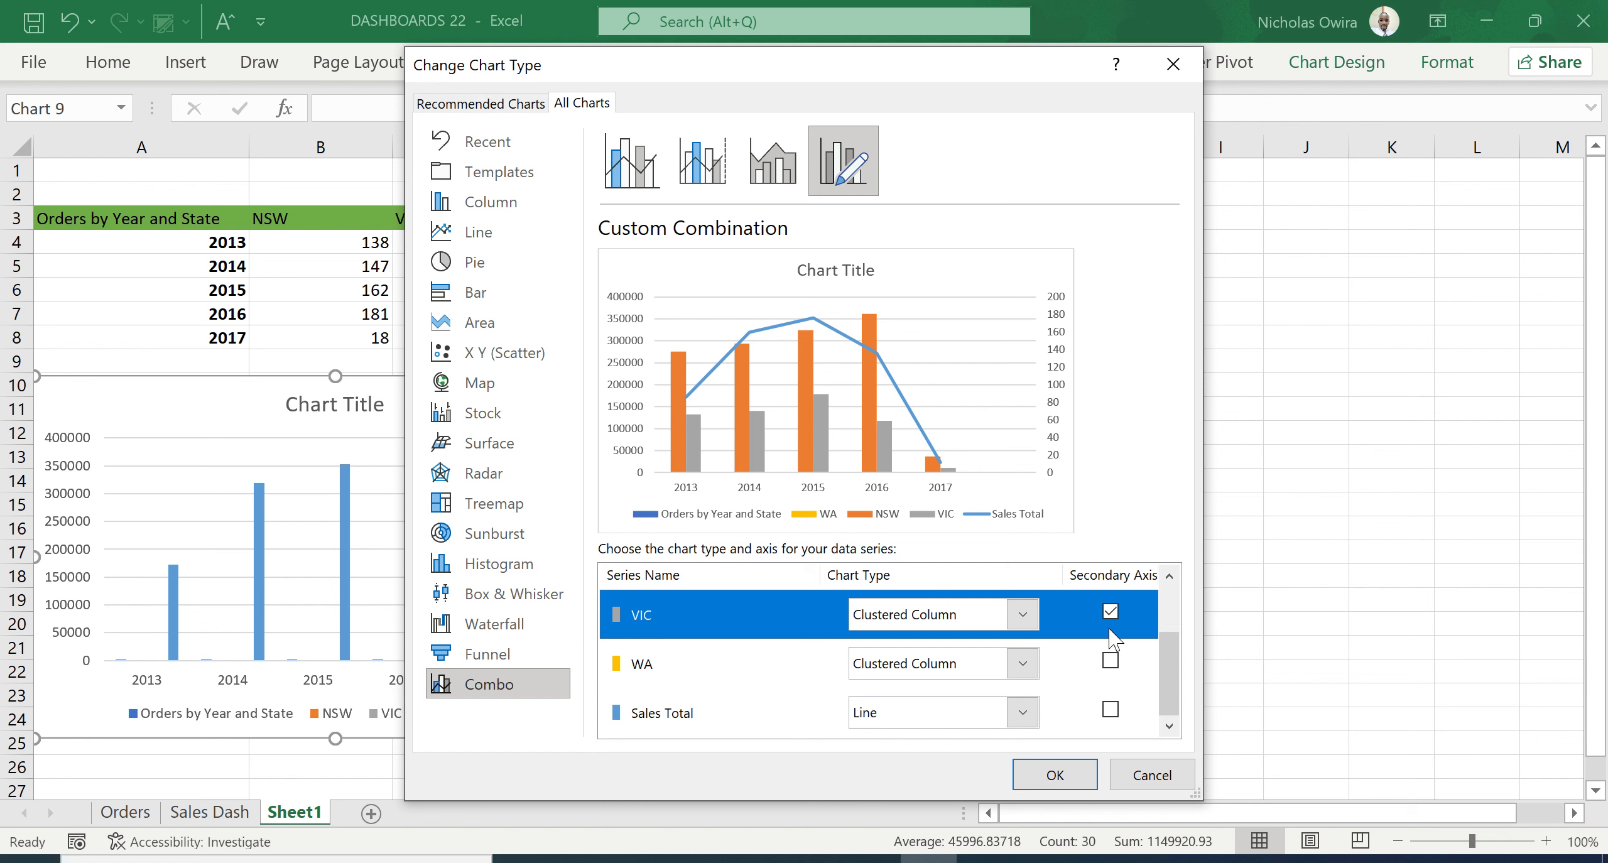
click(1110, 660)
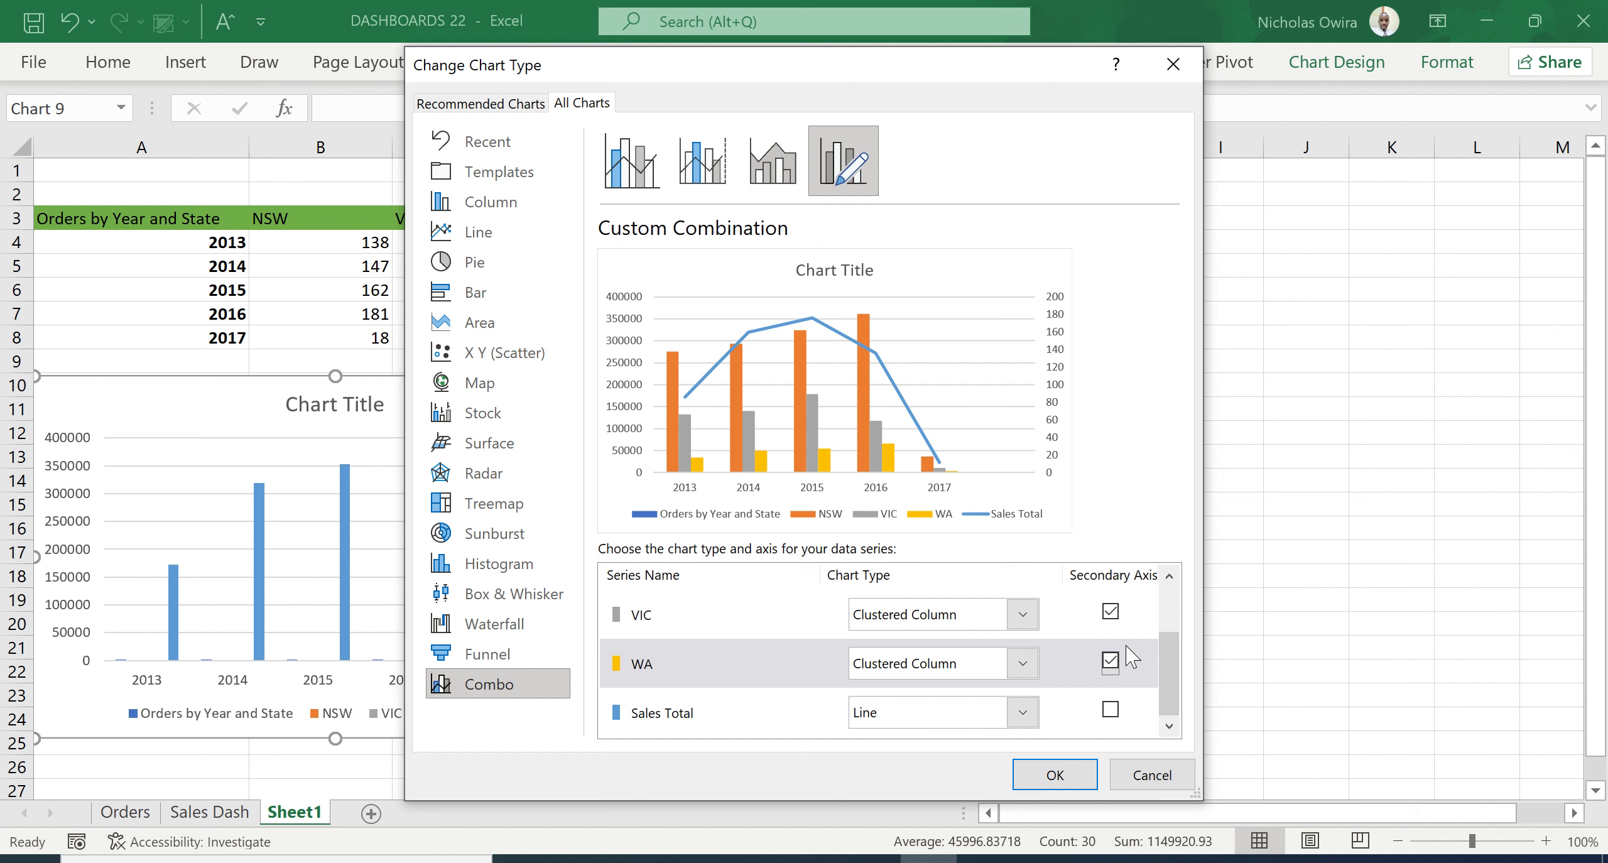
click(1168, 576)
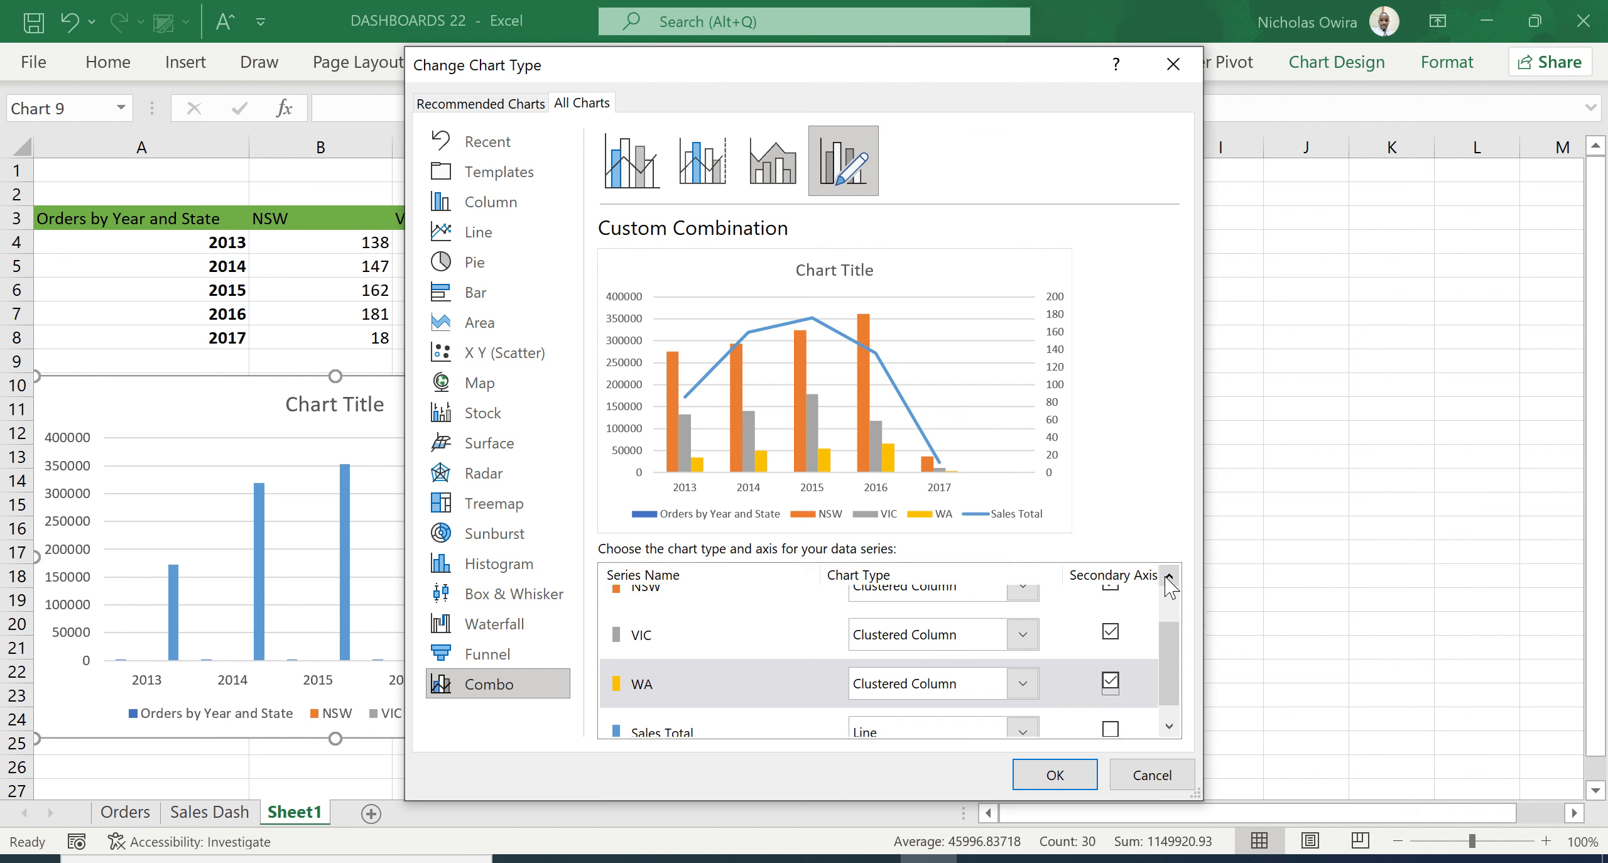
click(1168, 727)
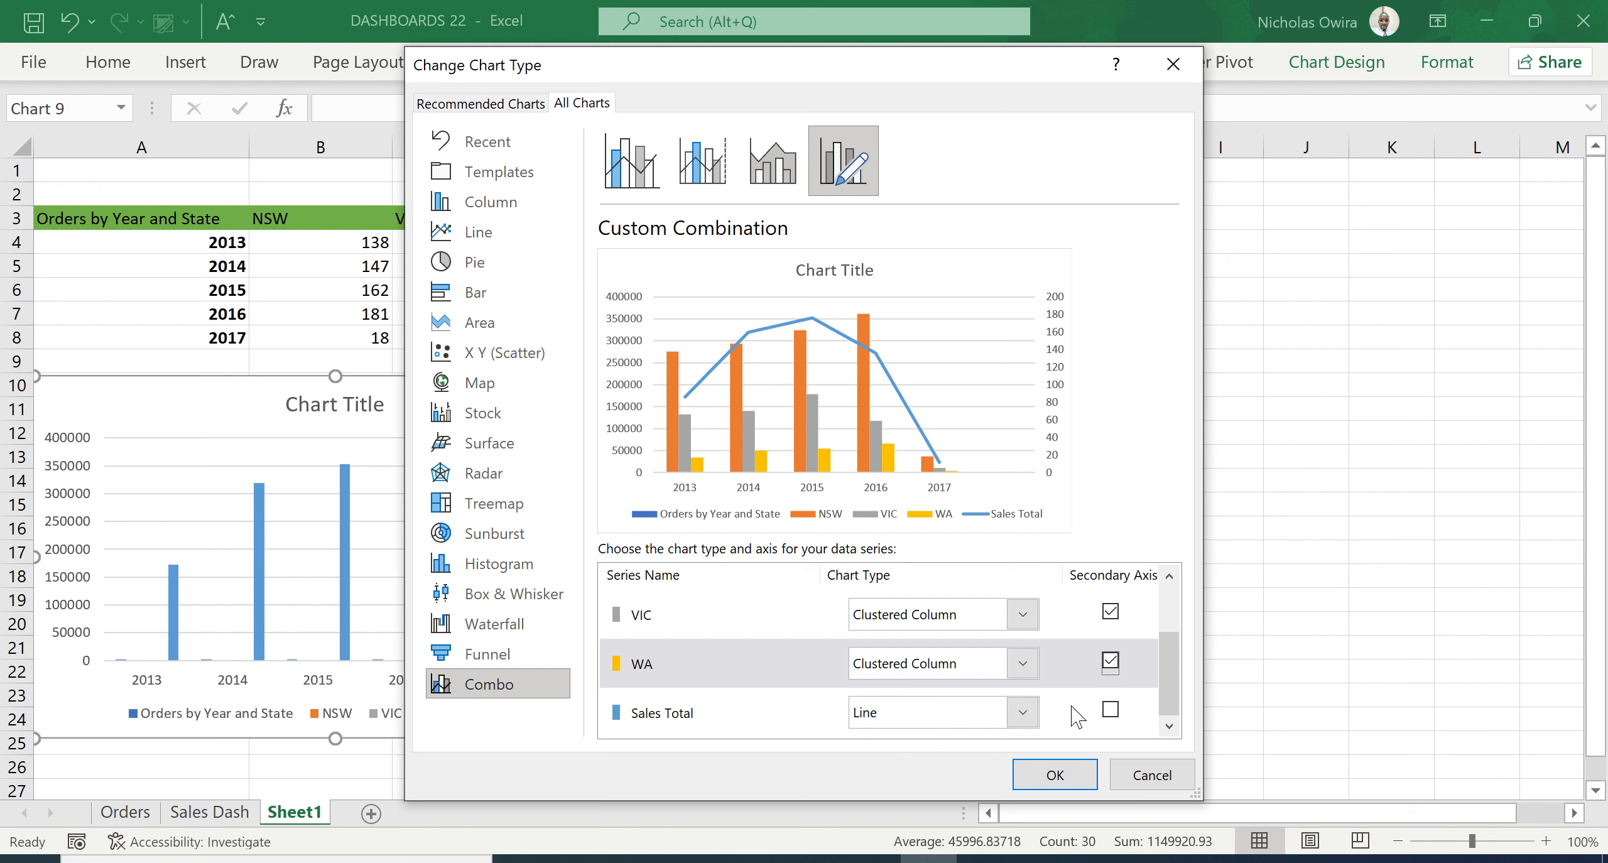
click(1057, 775)
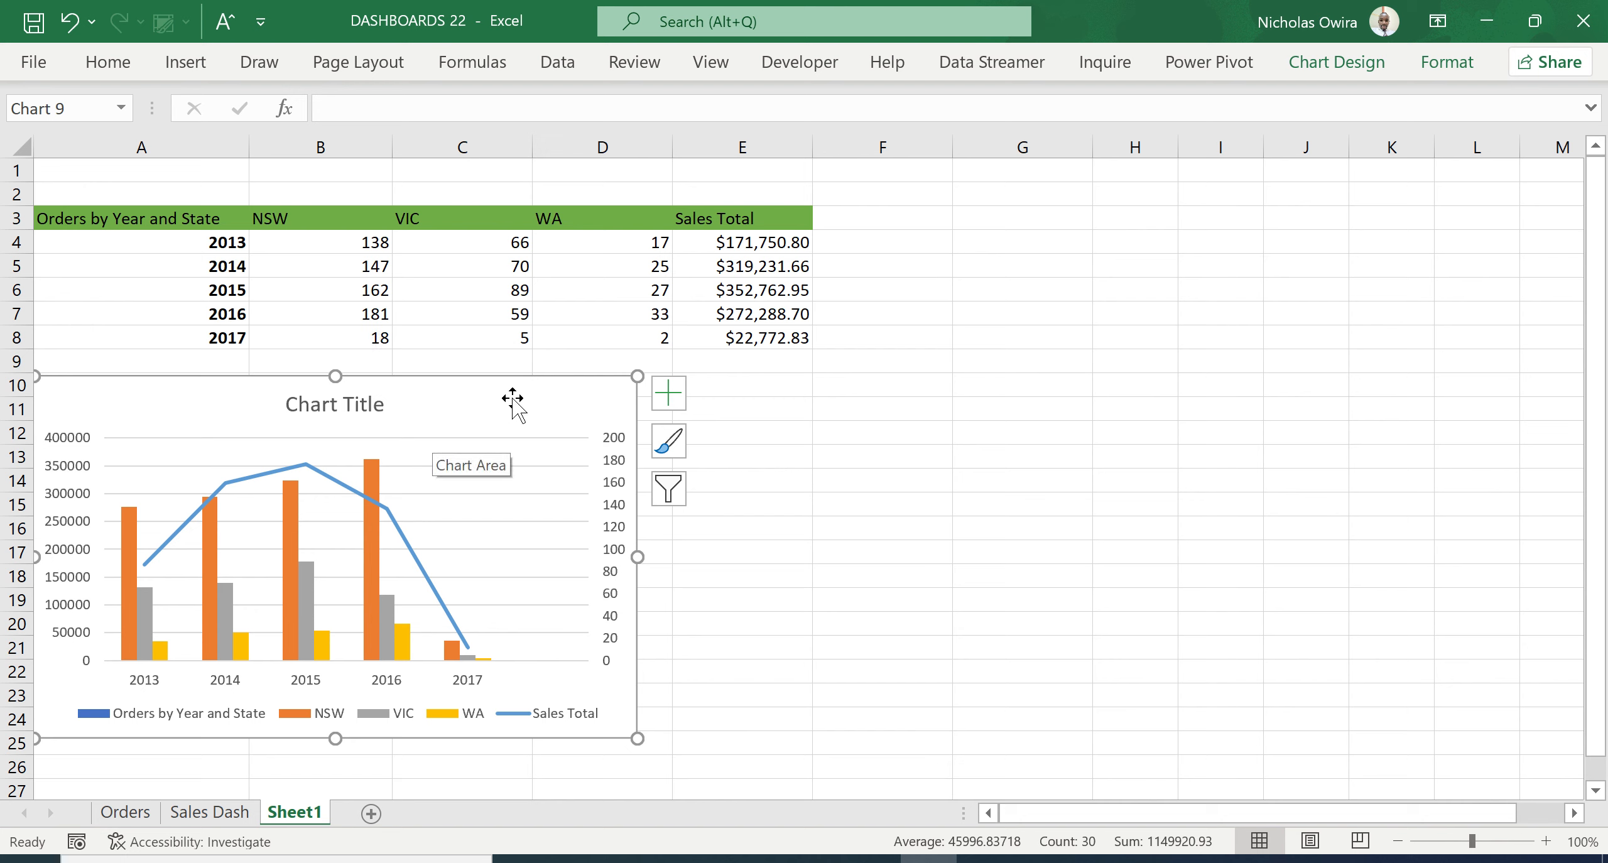
- Exclude the 2017 category from the chart's horizontal axis in its data source
click(1374, 66)
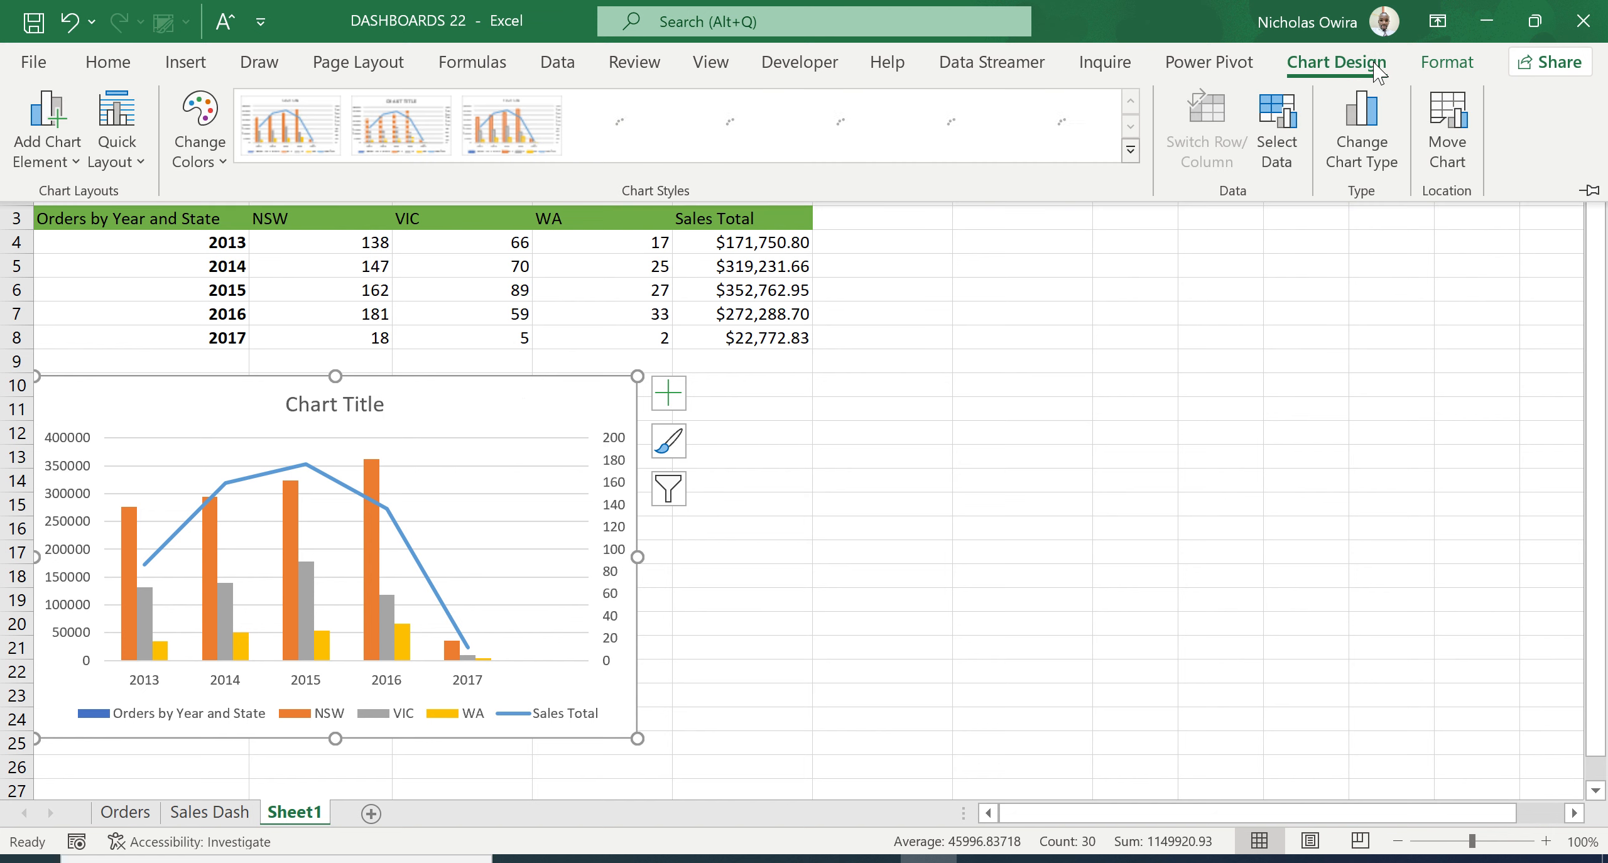
click(1276, 119)
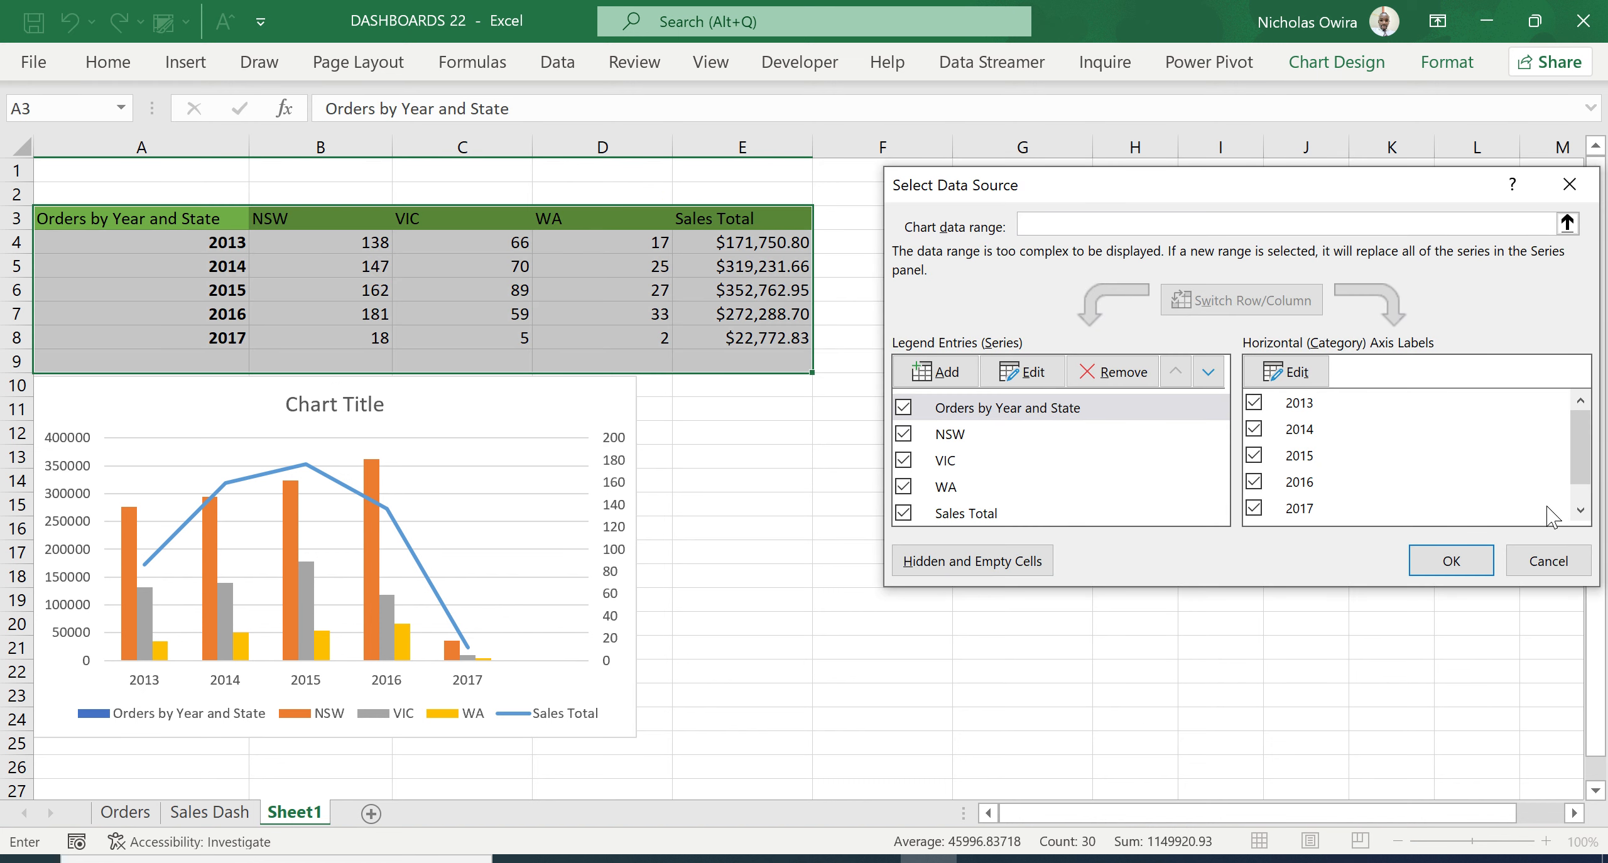
click(1581, 510)
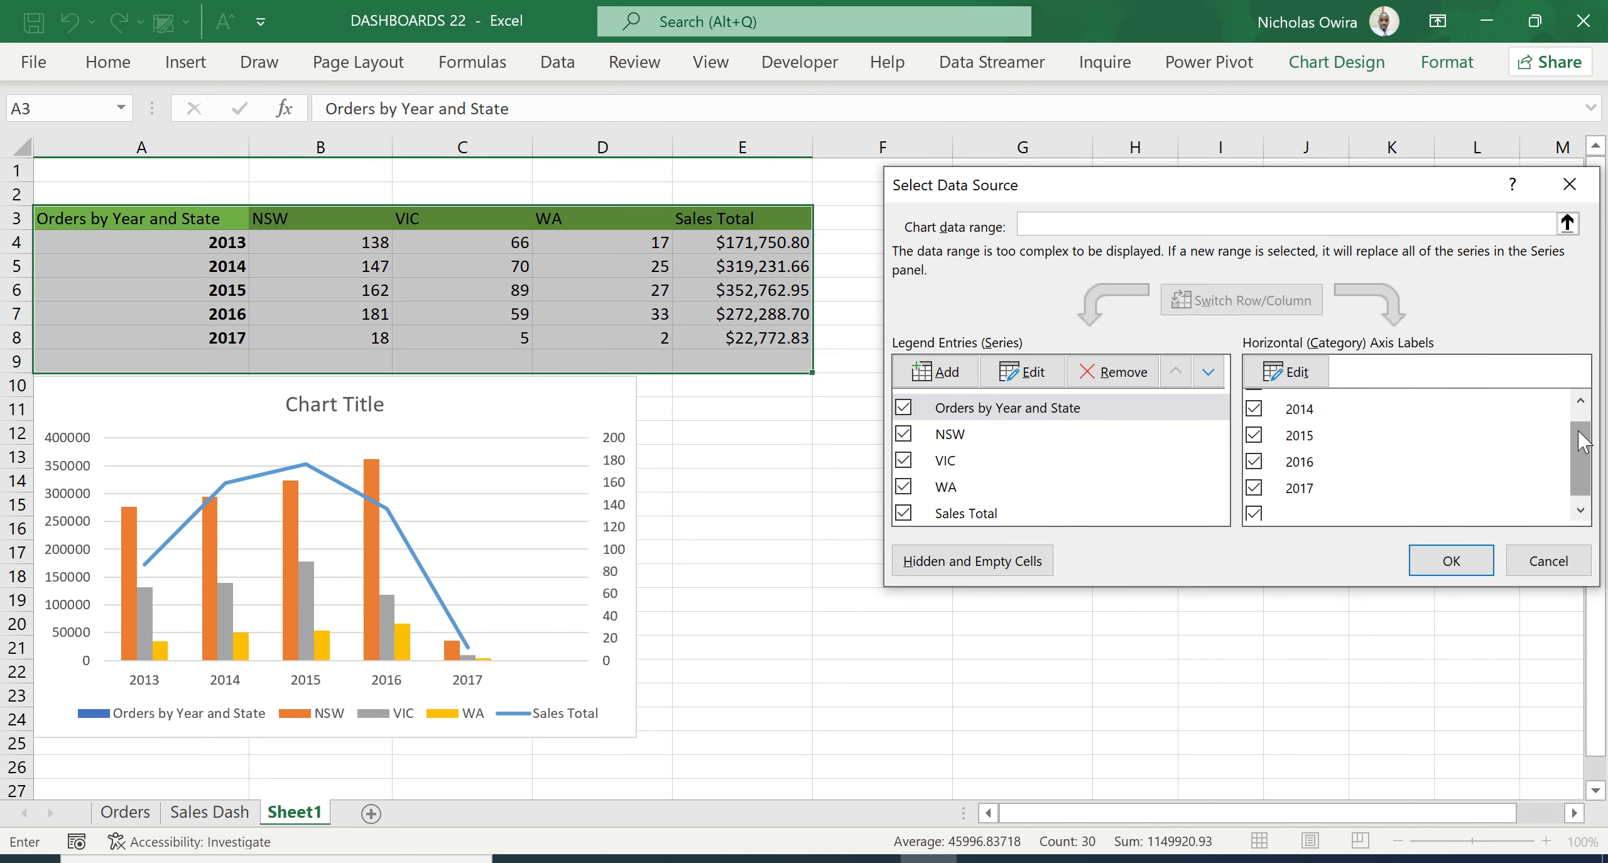
click(1580, 402)
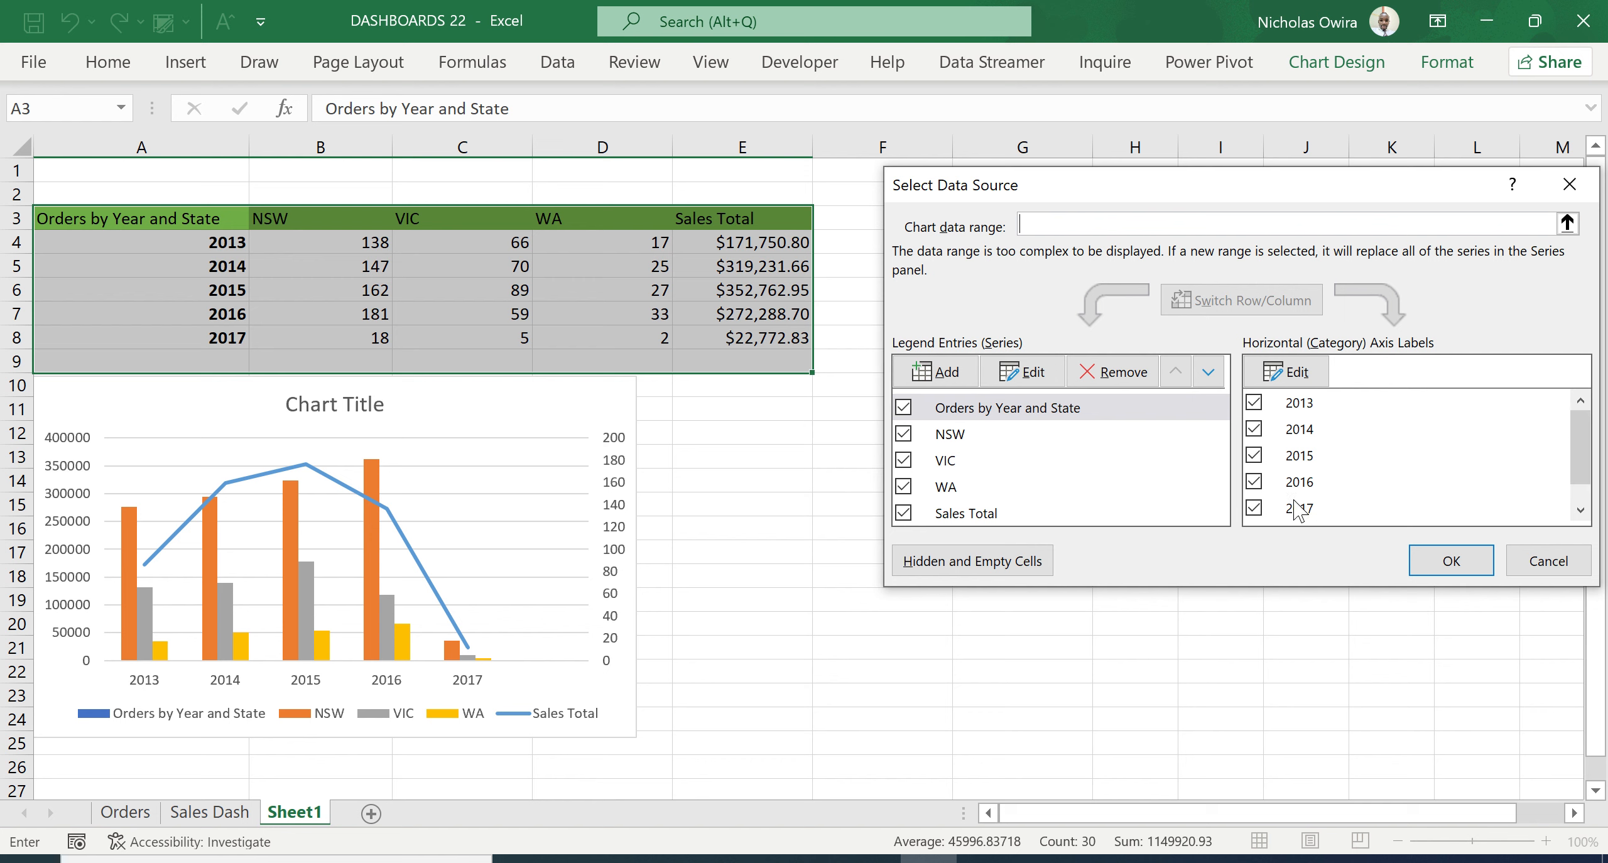
click(1254, 508)
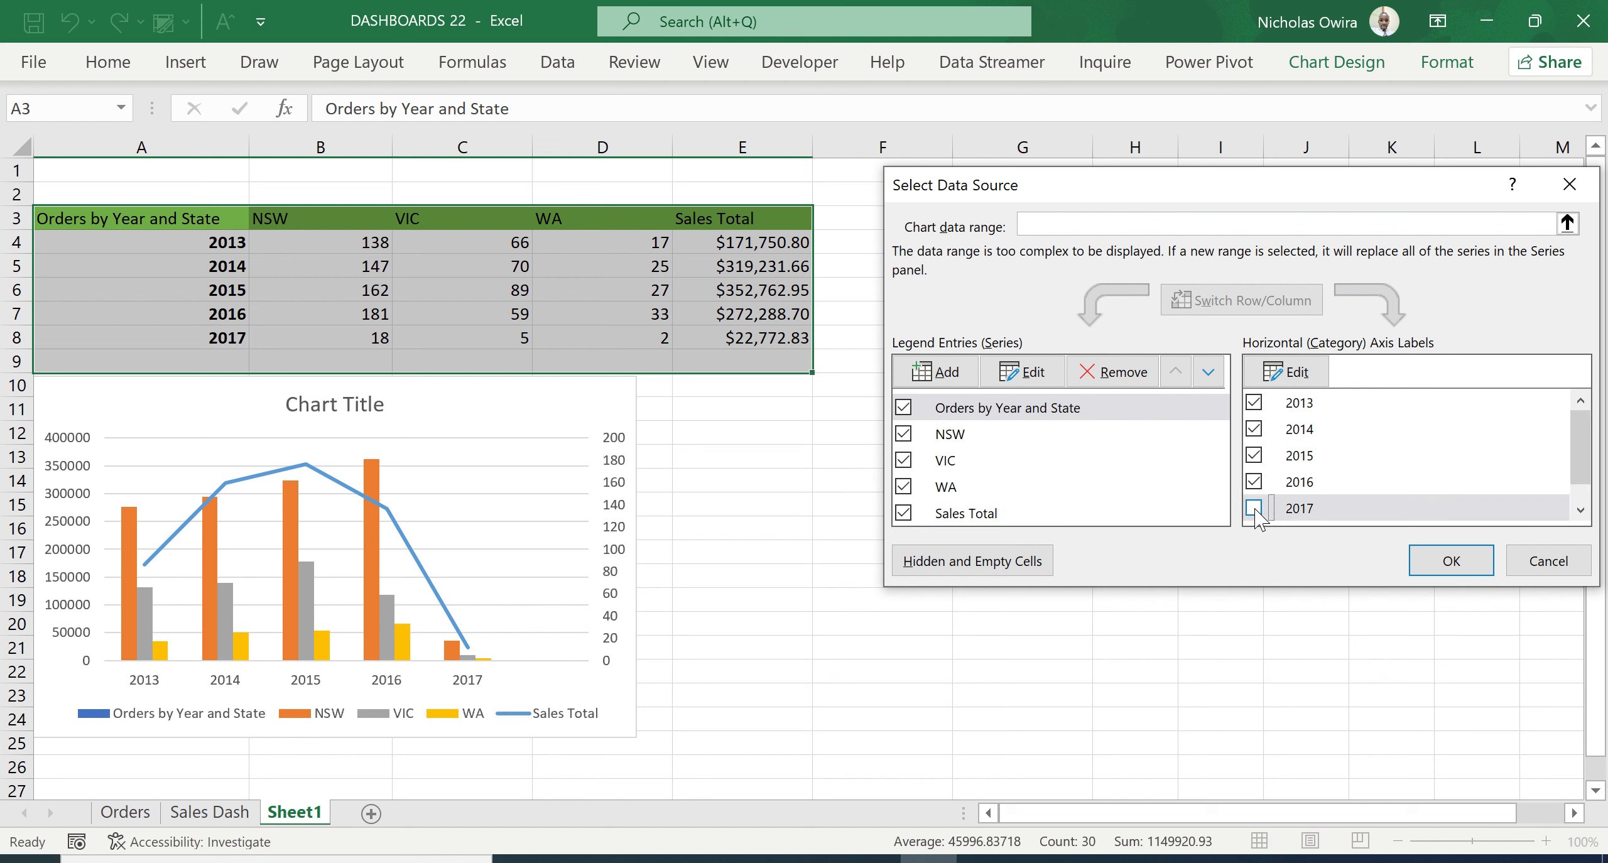
click(1449, 561)
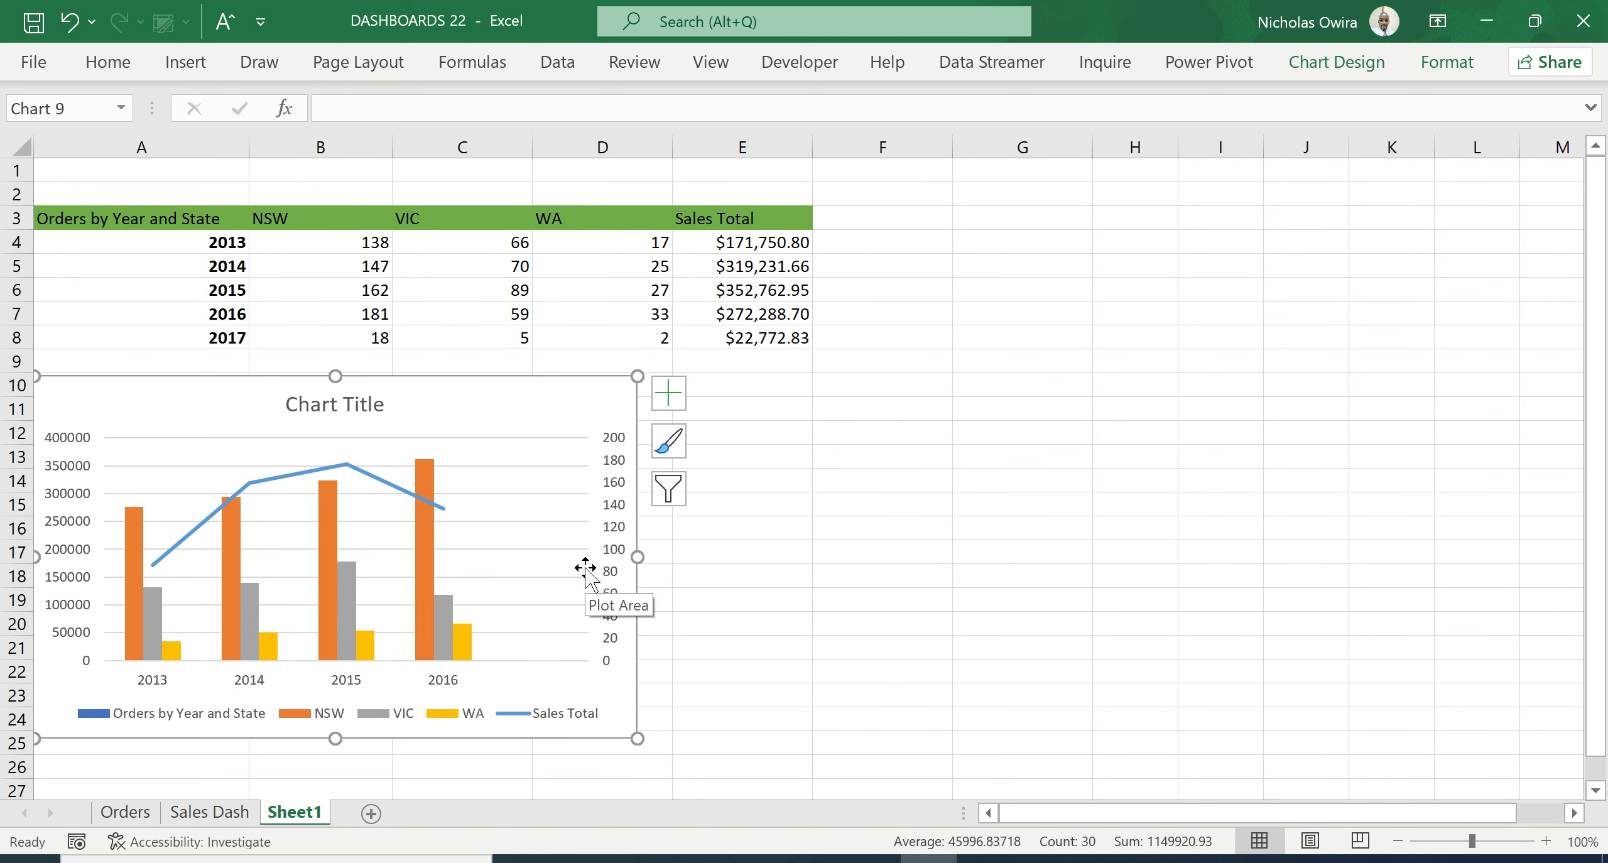
- Replace the chart title with SALES ORDERS VS SALES TOTAL in bold
click(340, 411)
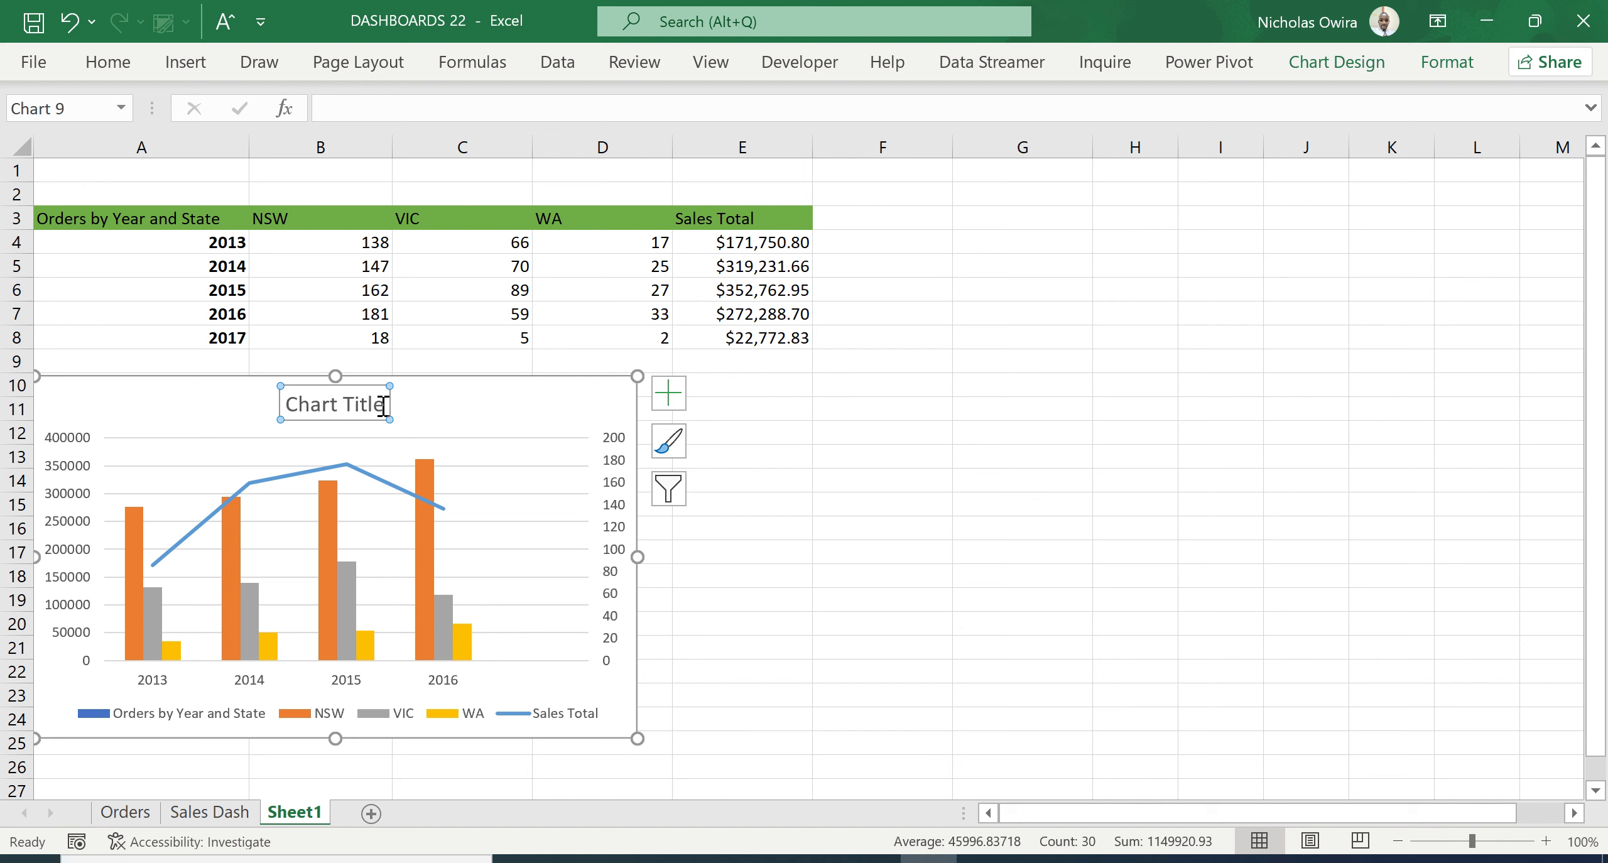
drag(382, 405, 302, 404)
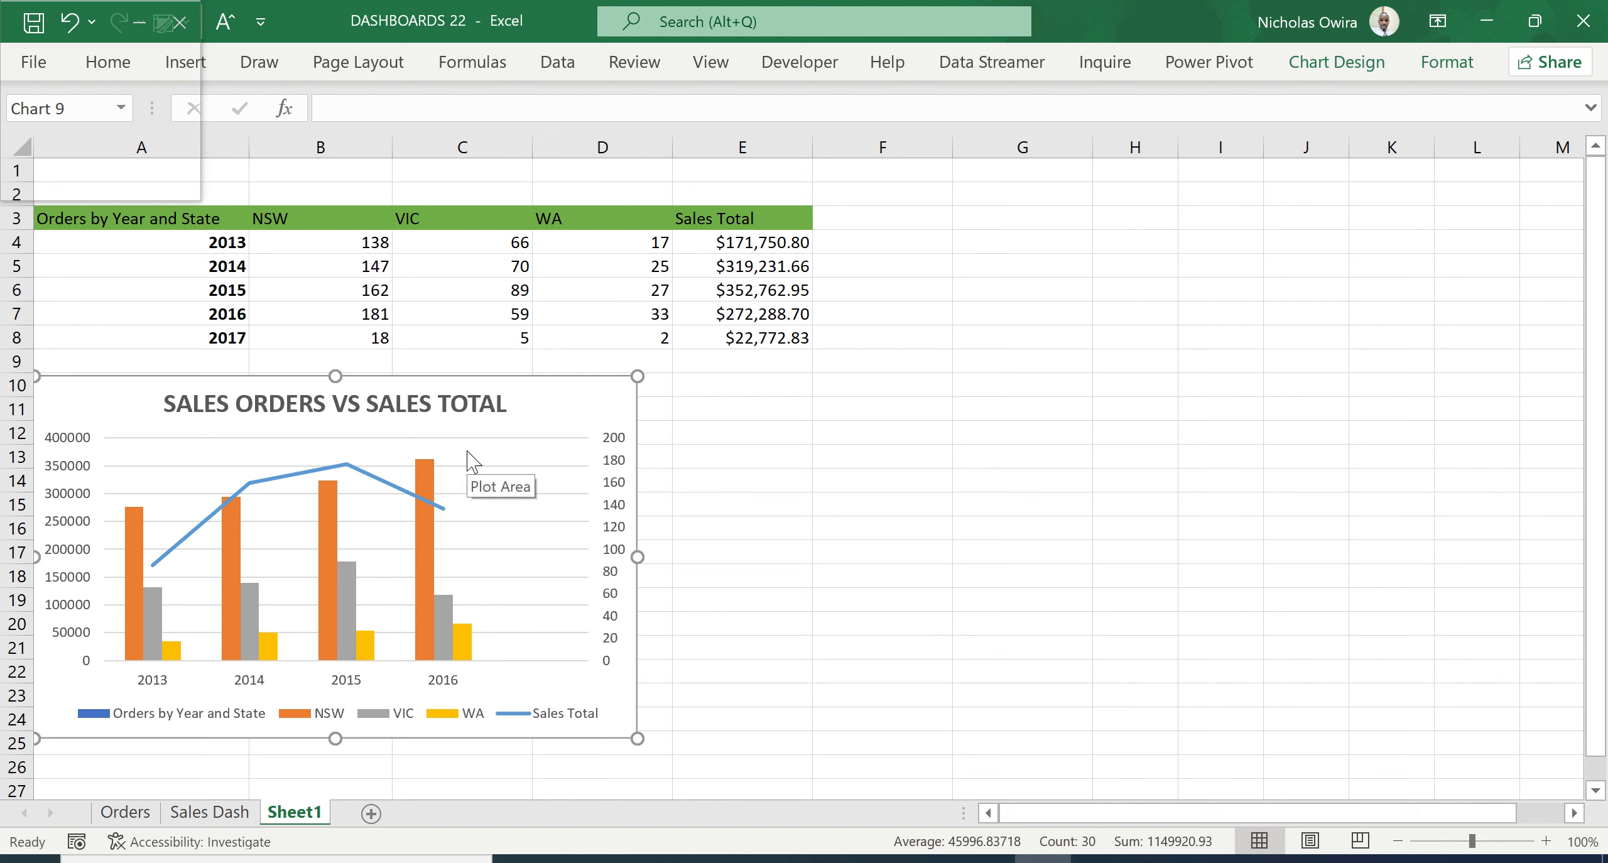
click(525, 410)
click(546, 407)
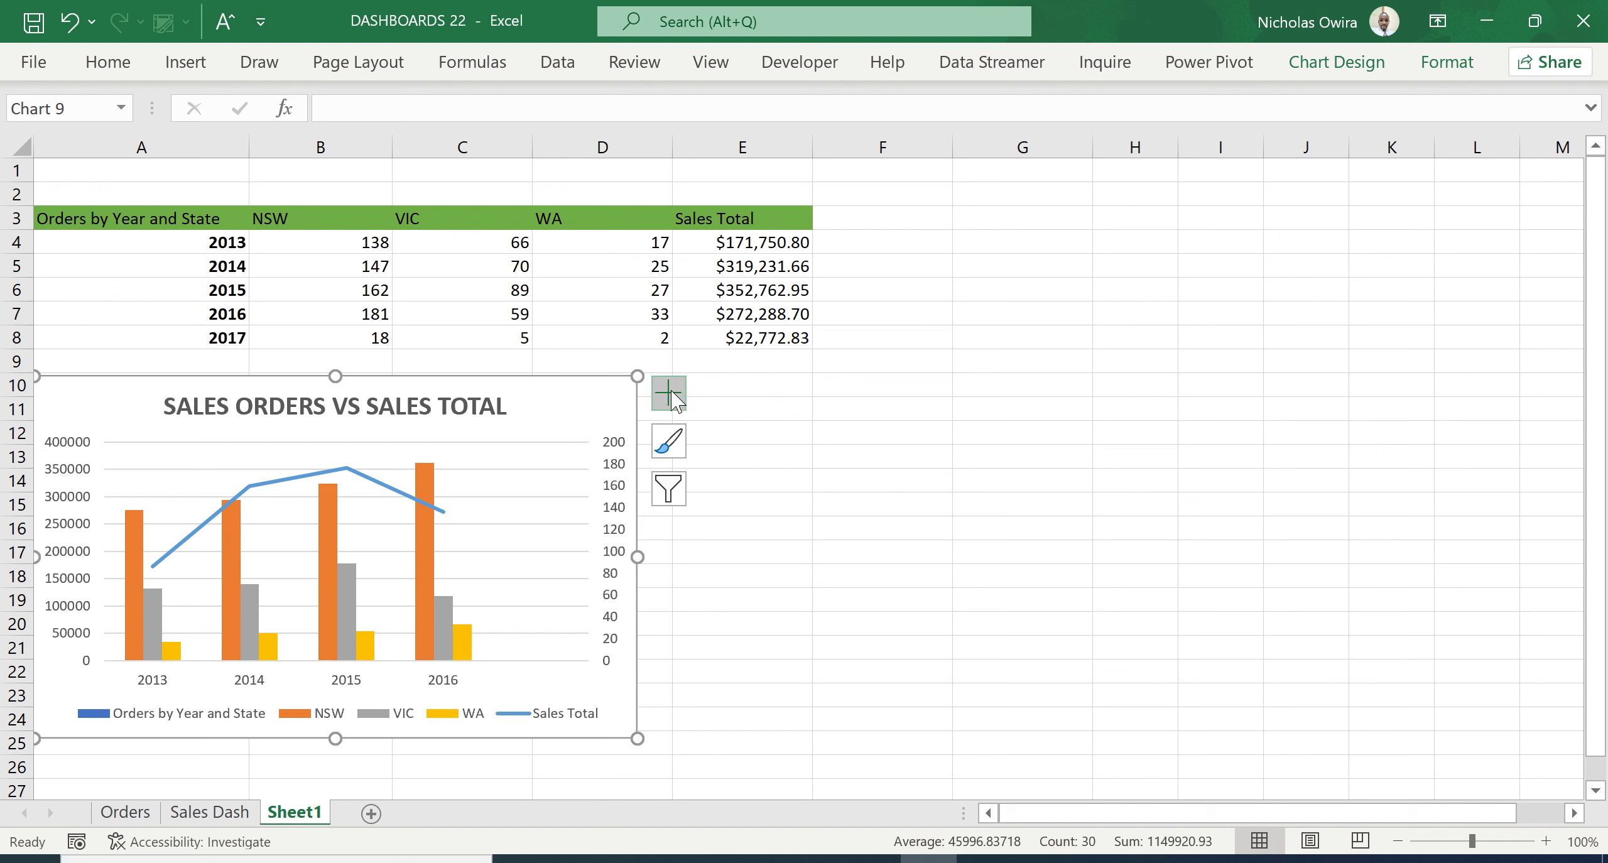
- Apply the chart style with the dark grey gradient background and white title to the combo chart
click(670, 447)
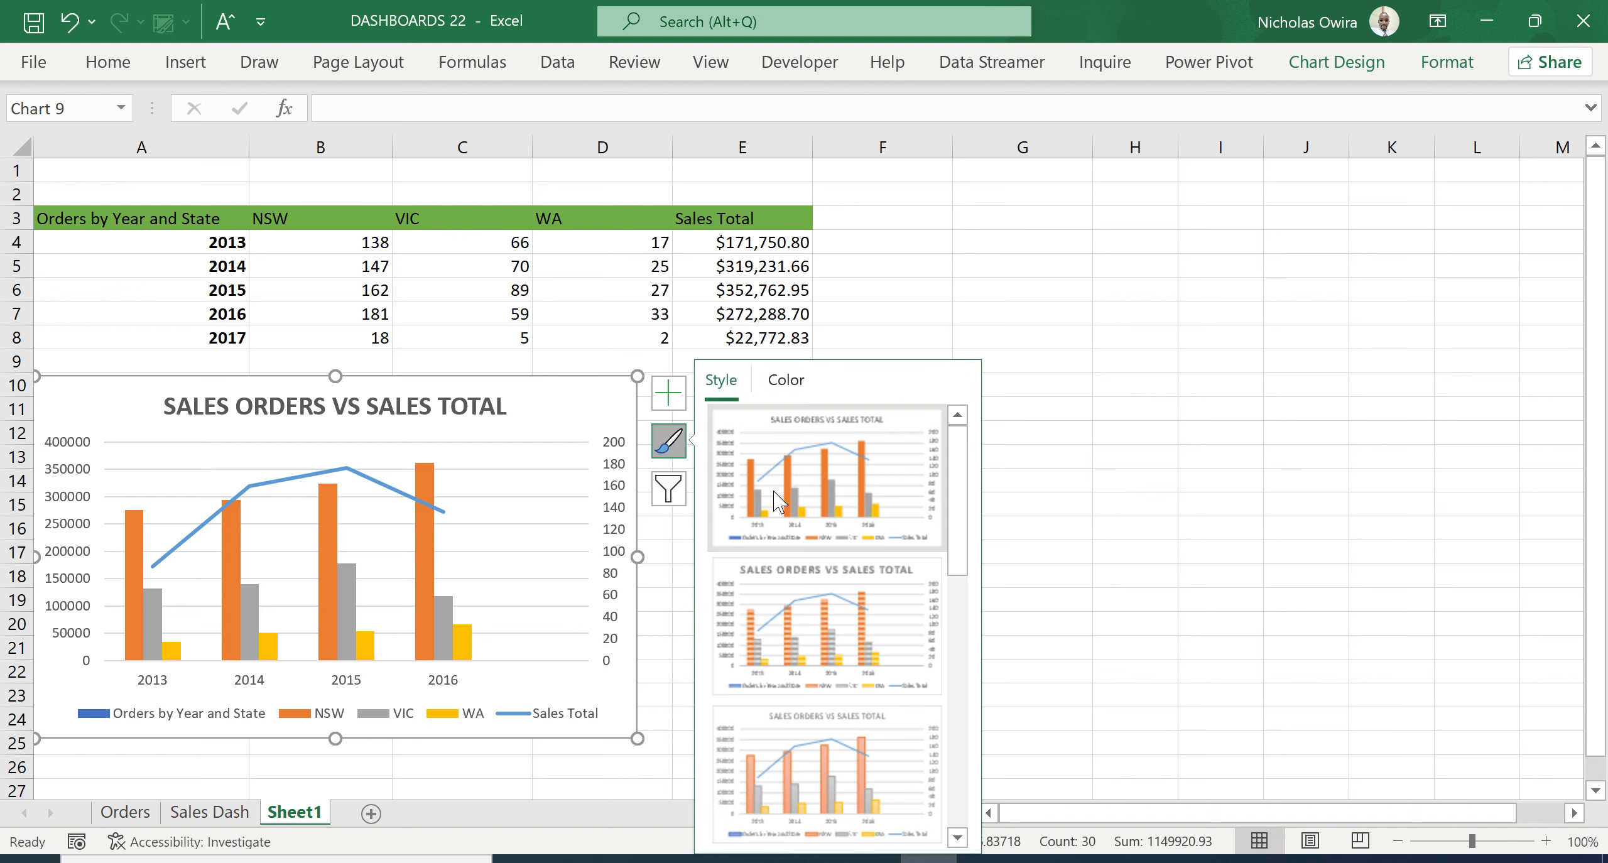
drag(959, 551, 976, 741)
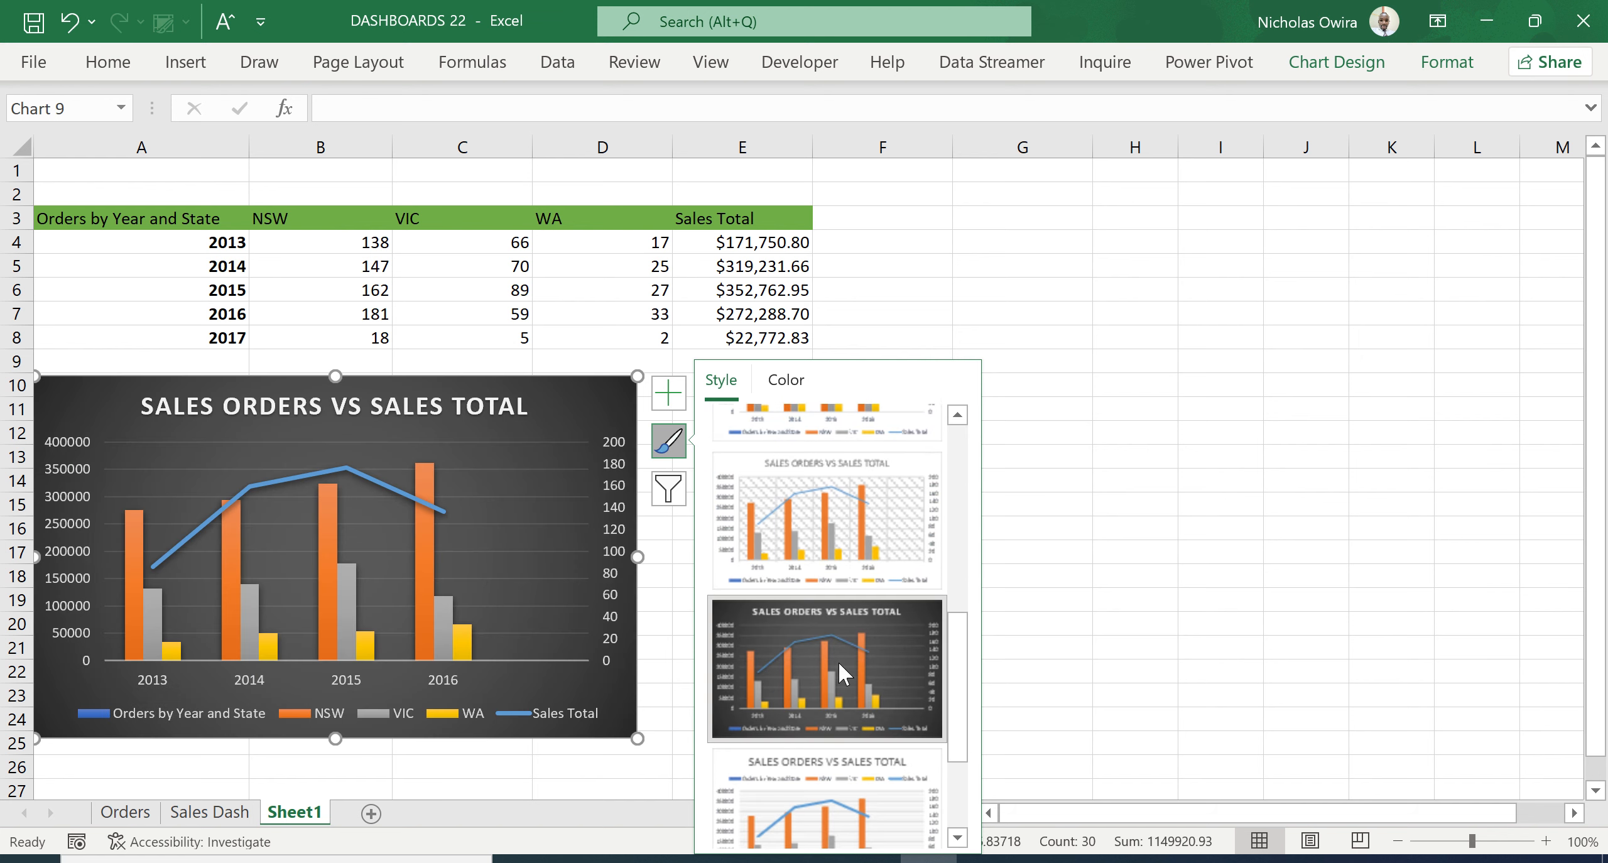
click(837, 660)
click(565, 559)
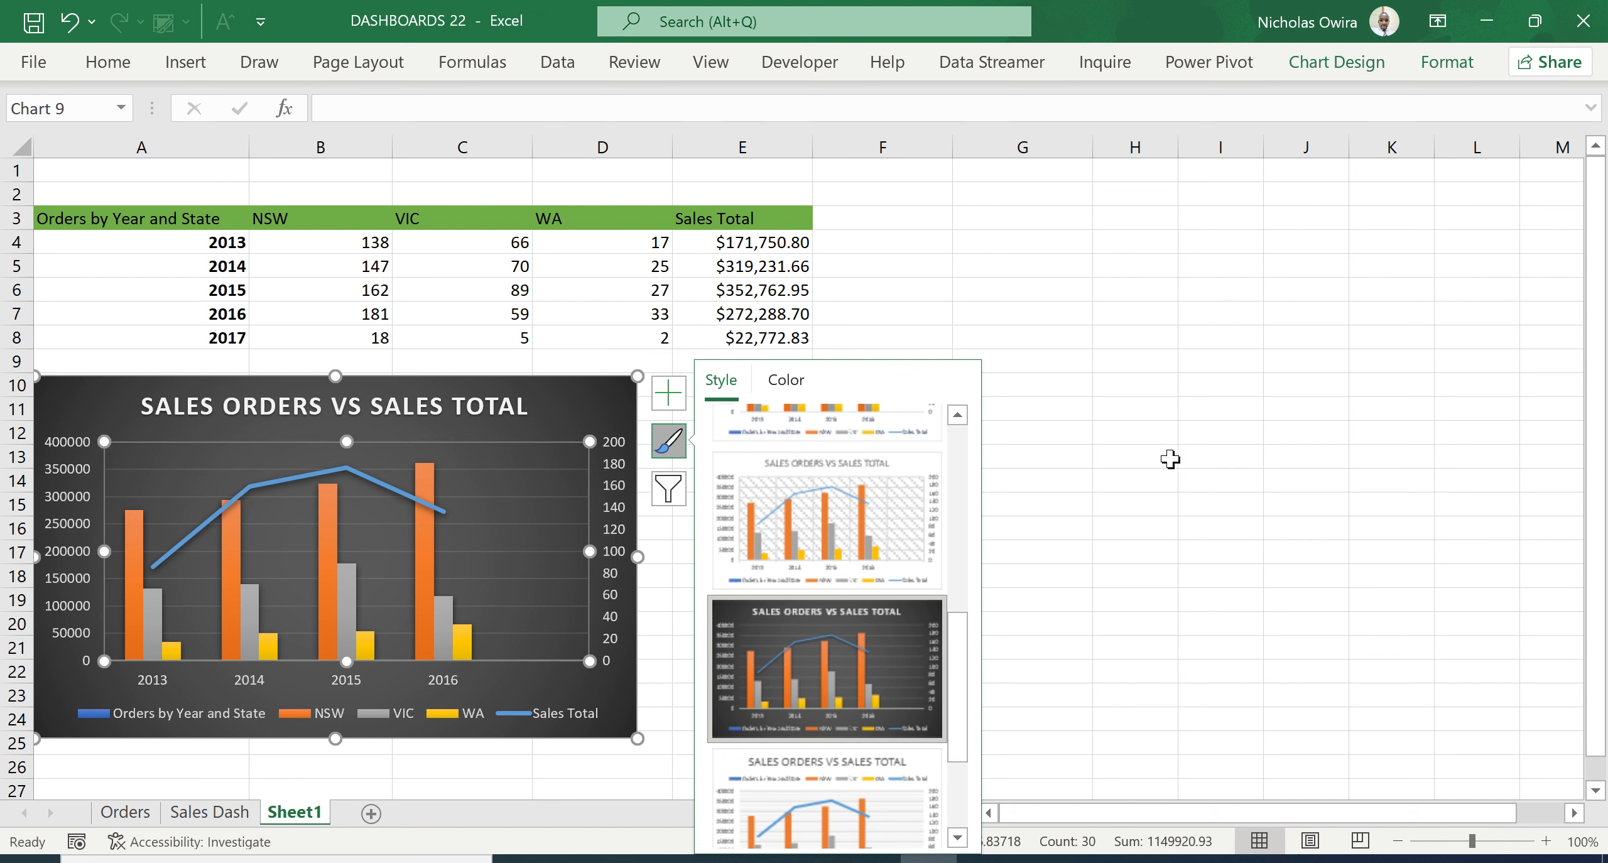
click(1196, 473)
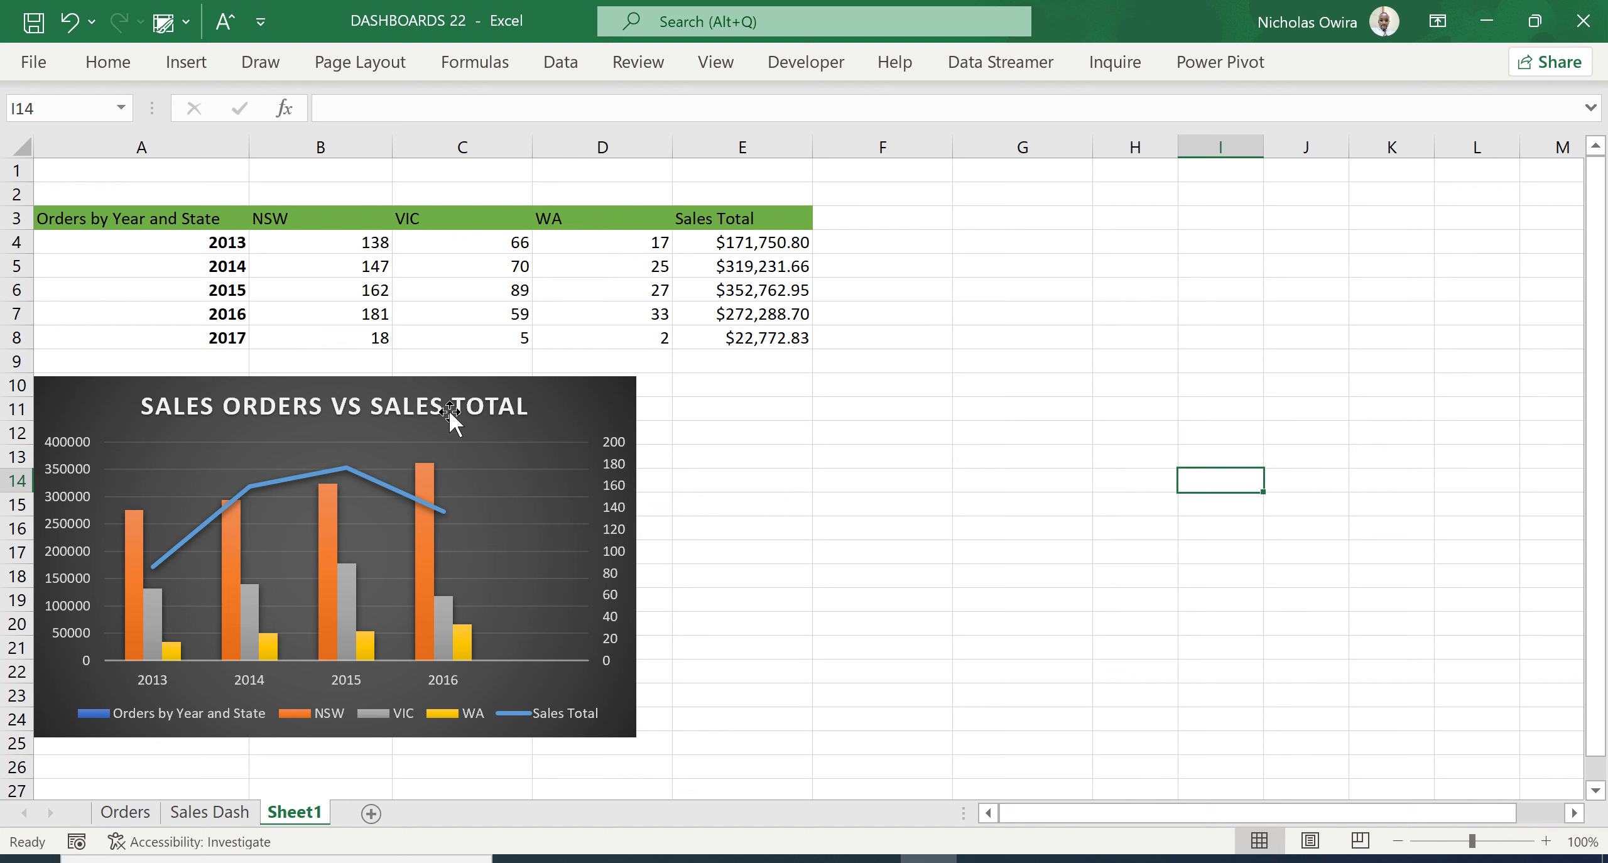
- Widen the chart by about one and a half columns and move it so that it starts near column B, below the data
click(486, 407)
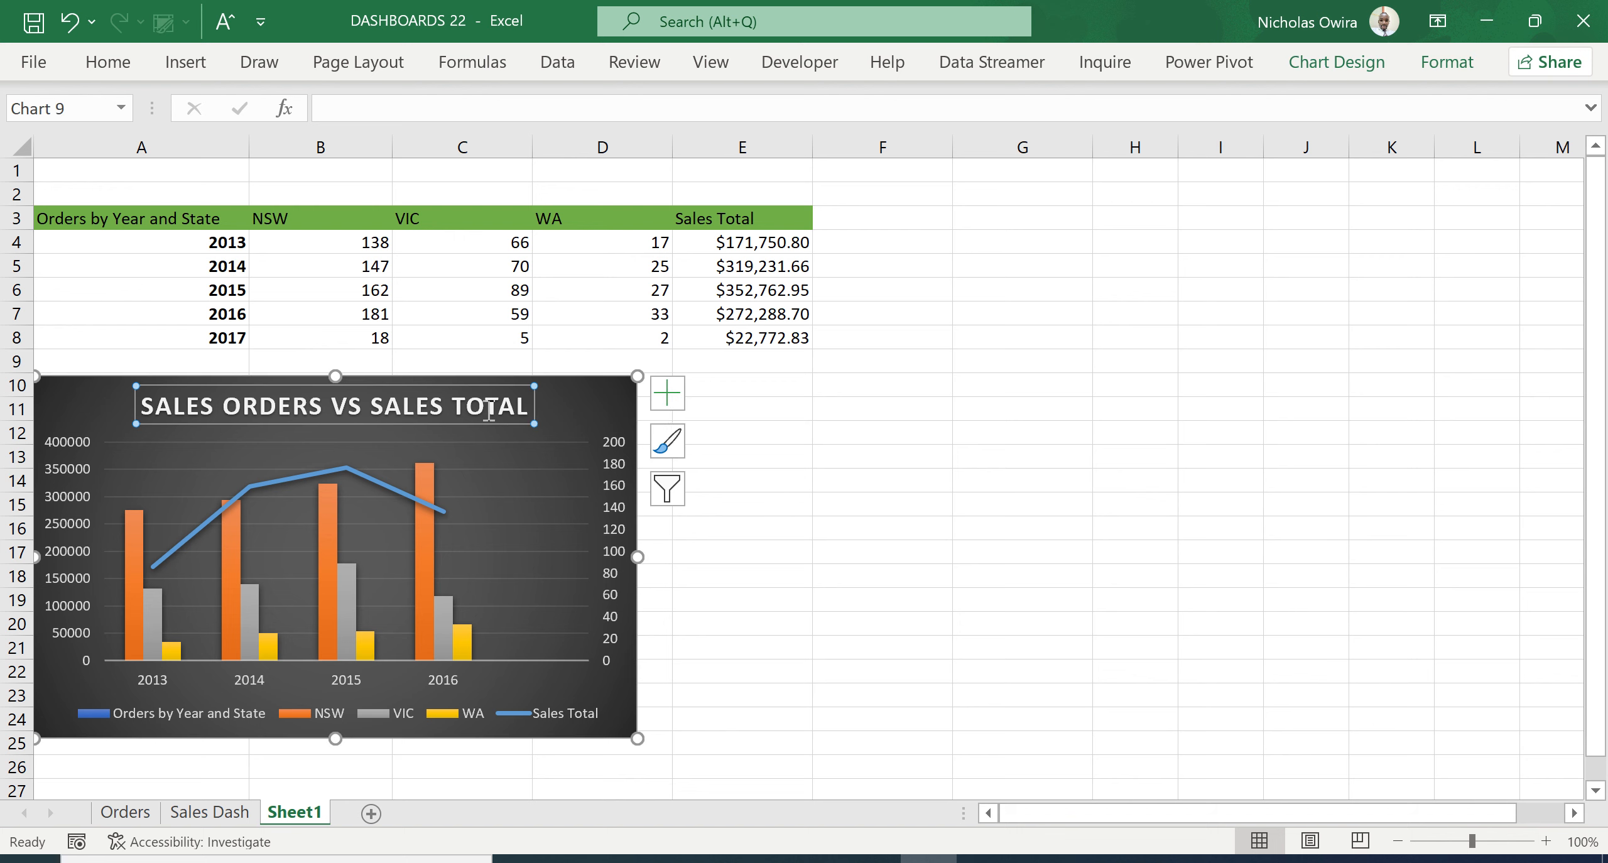
click(595, 422)
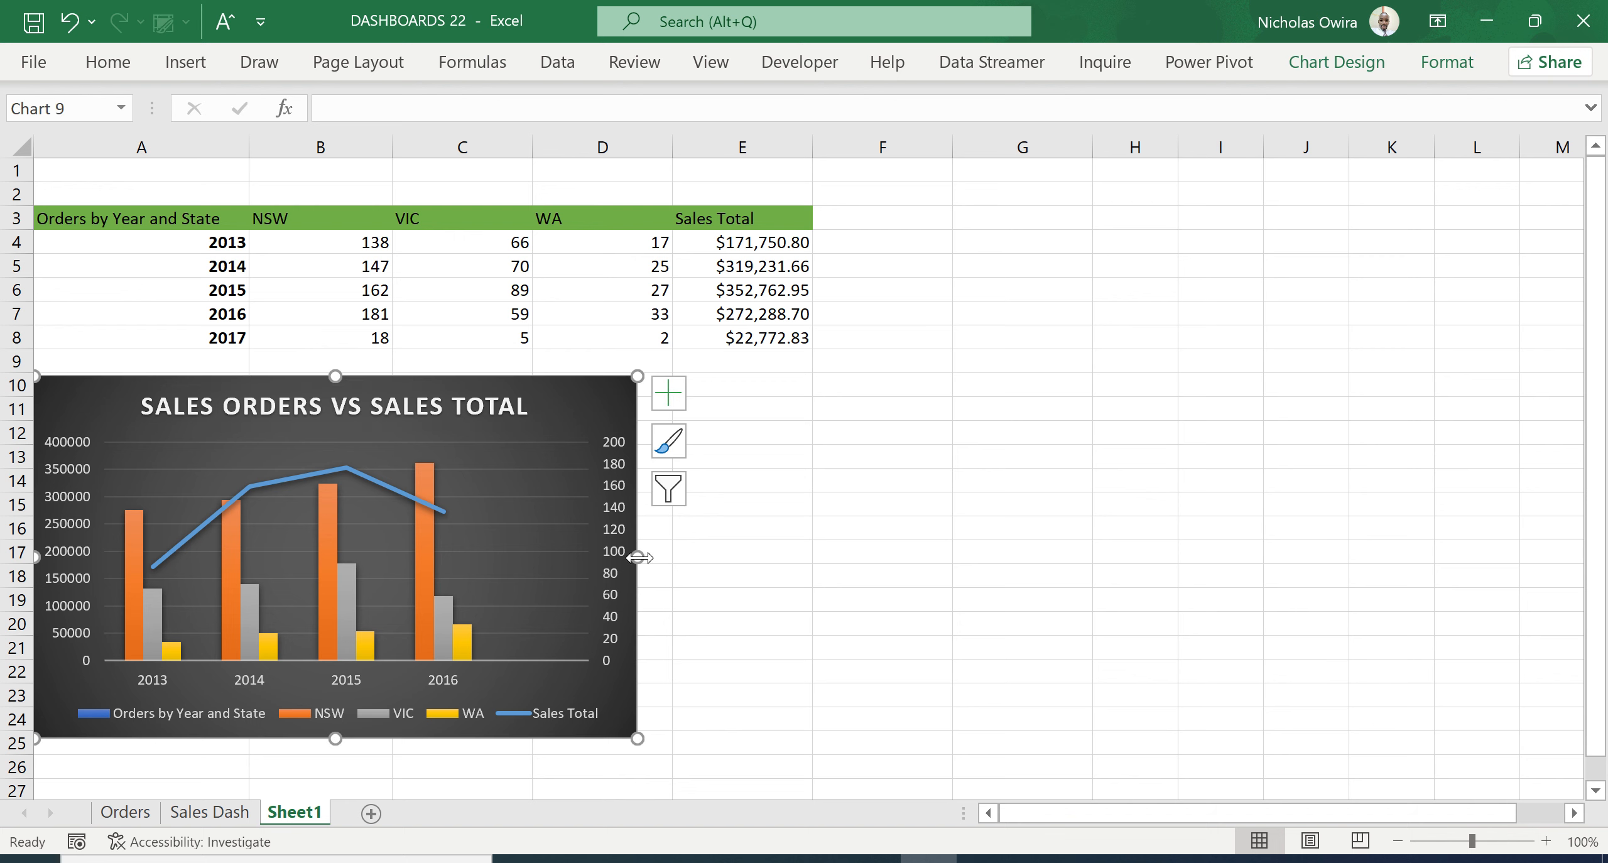
drag(638, 556, 836, 574)
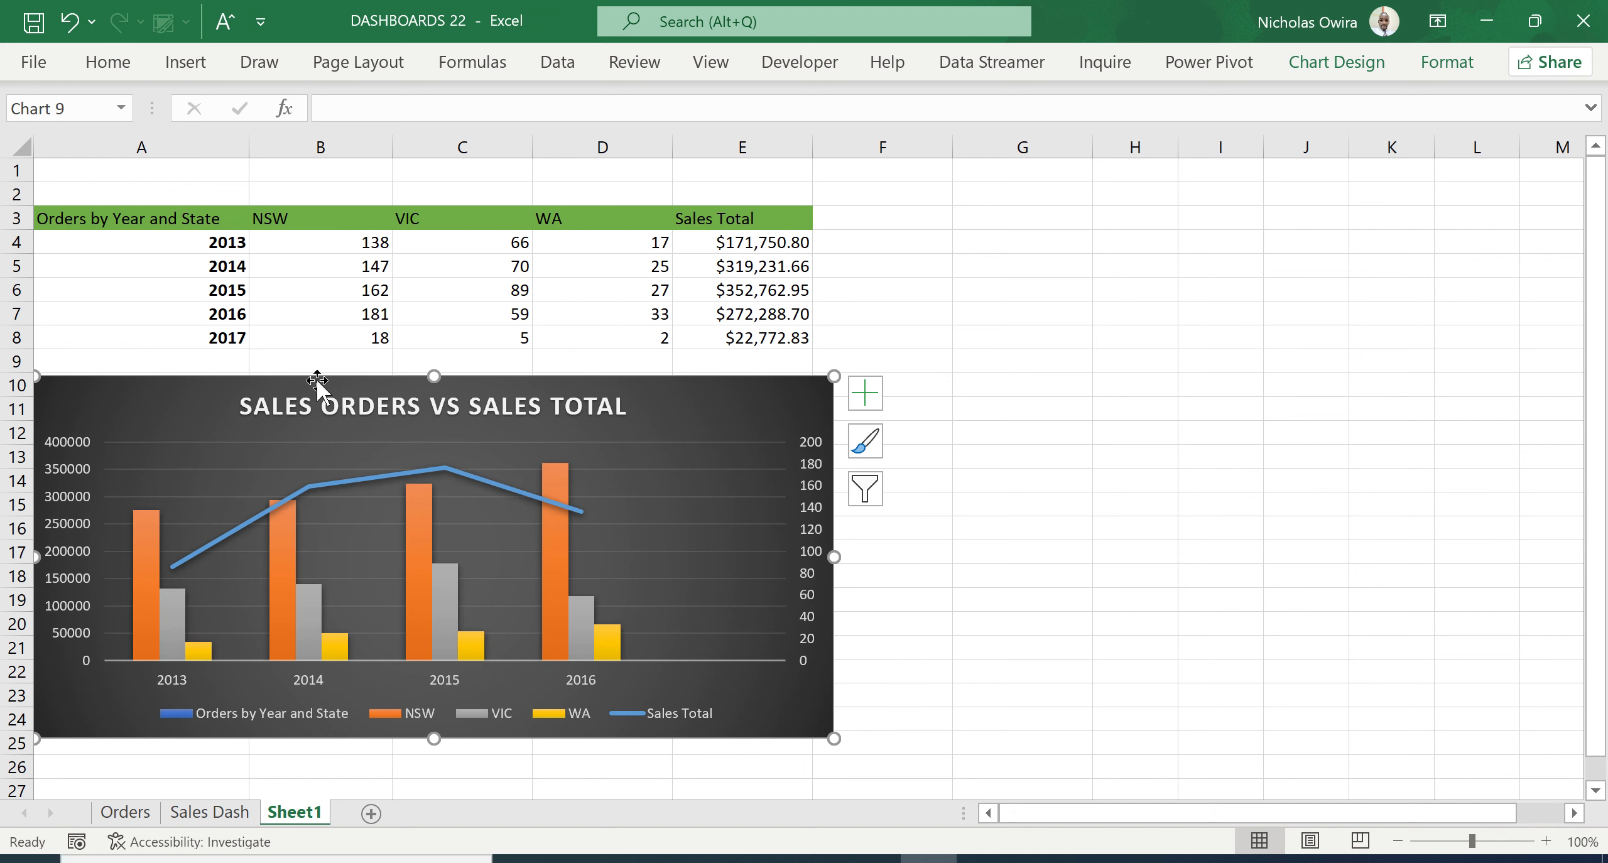
drag(211, 390, 405, 370)
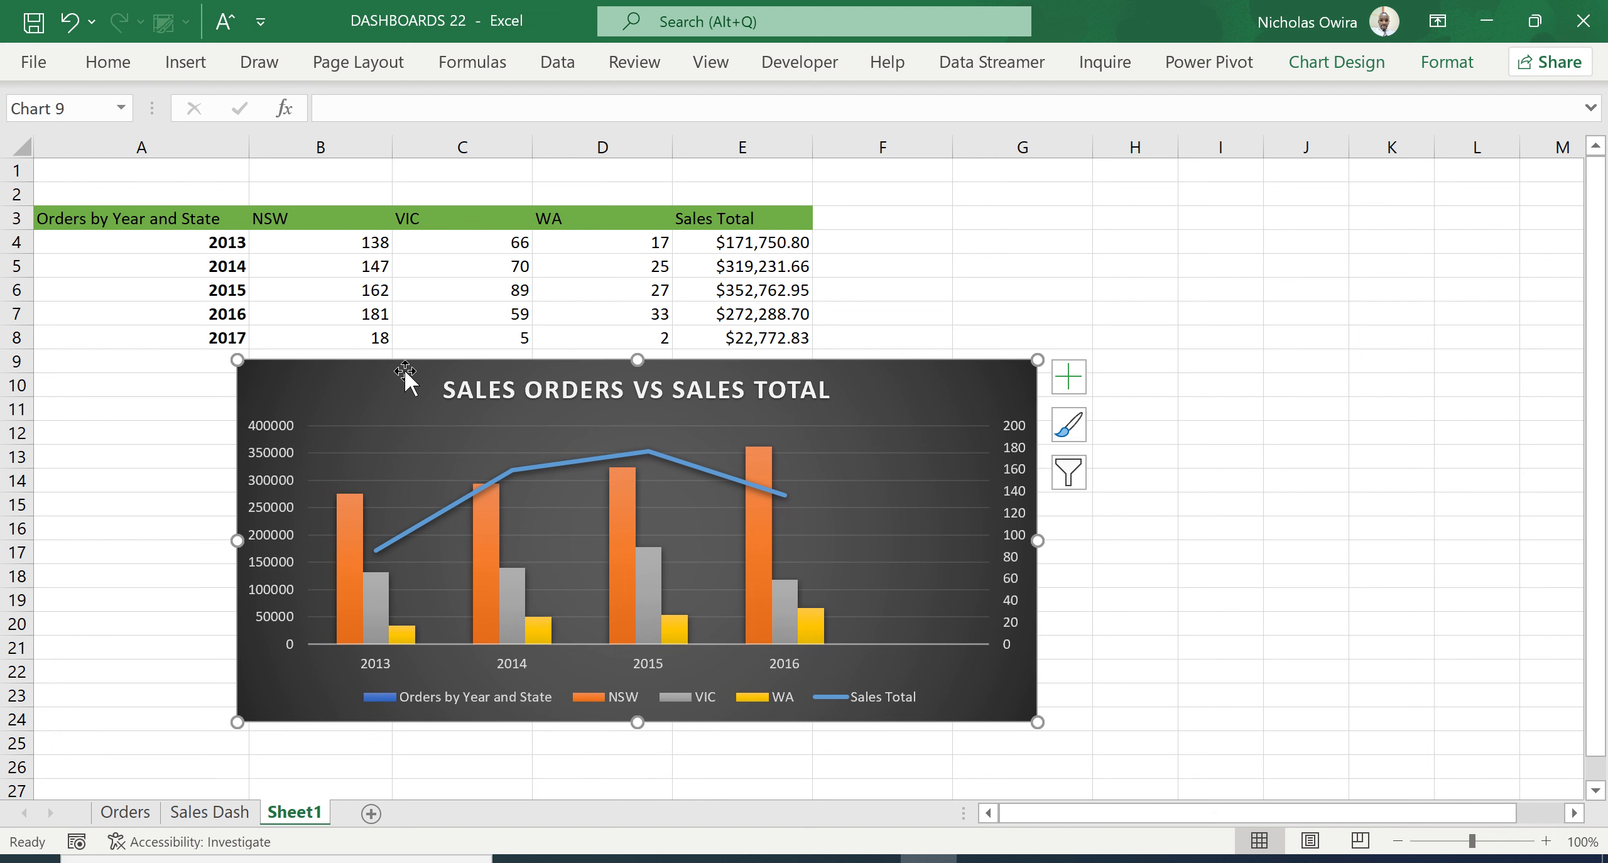
- Convert the orders data in A3:E8 into an Excel table with headers
click(237, 284)
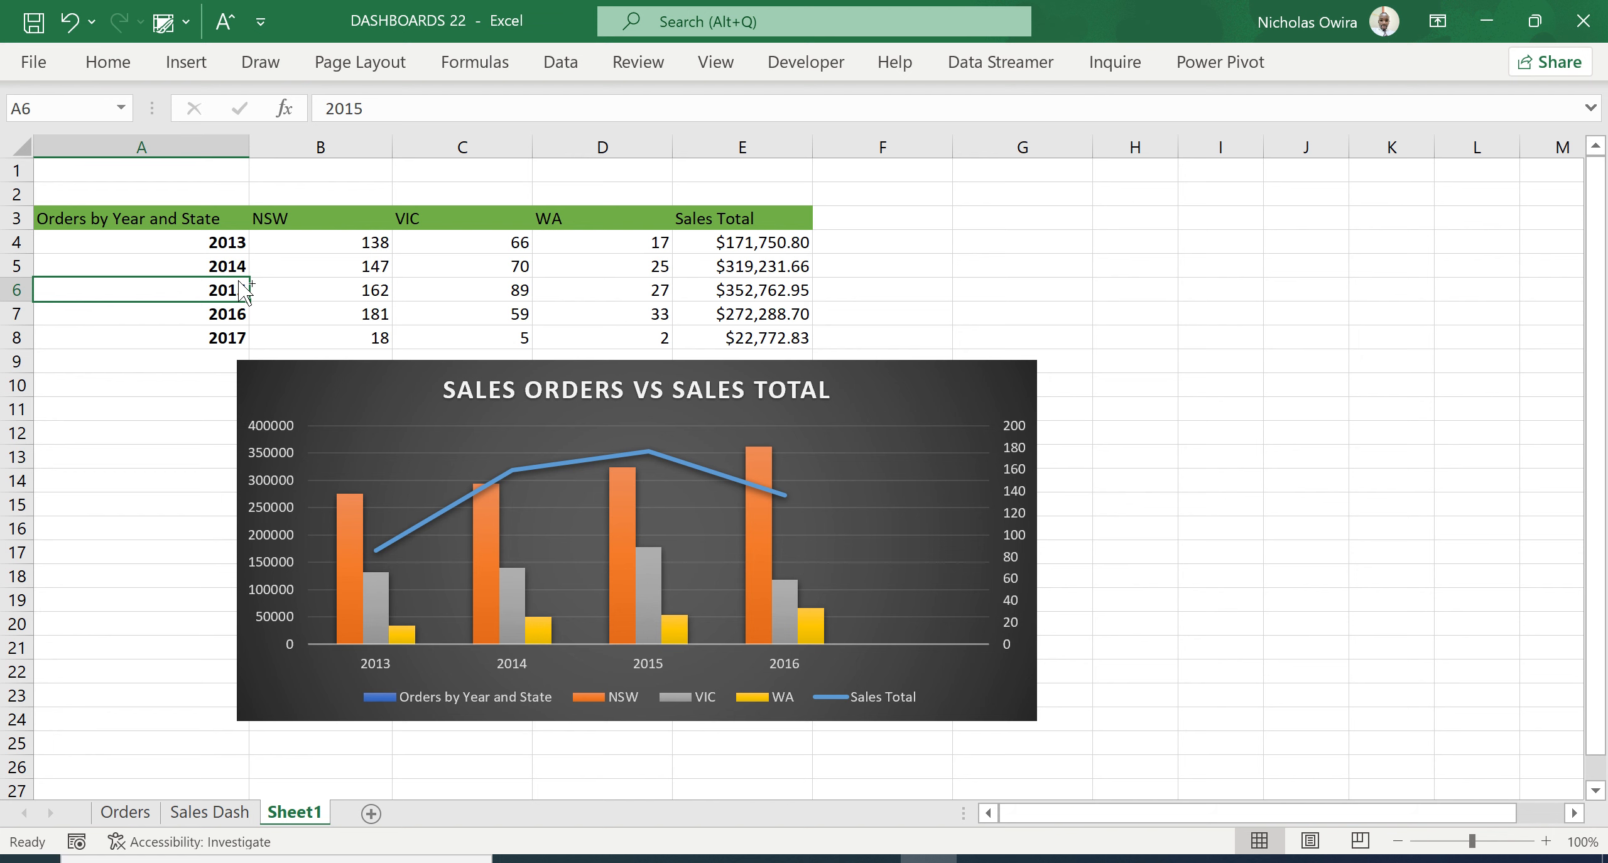
key(ctrl+t)
click(1226, 436)
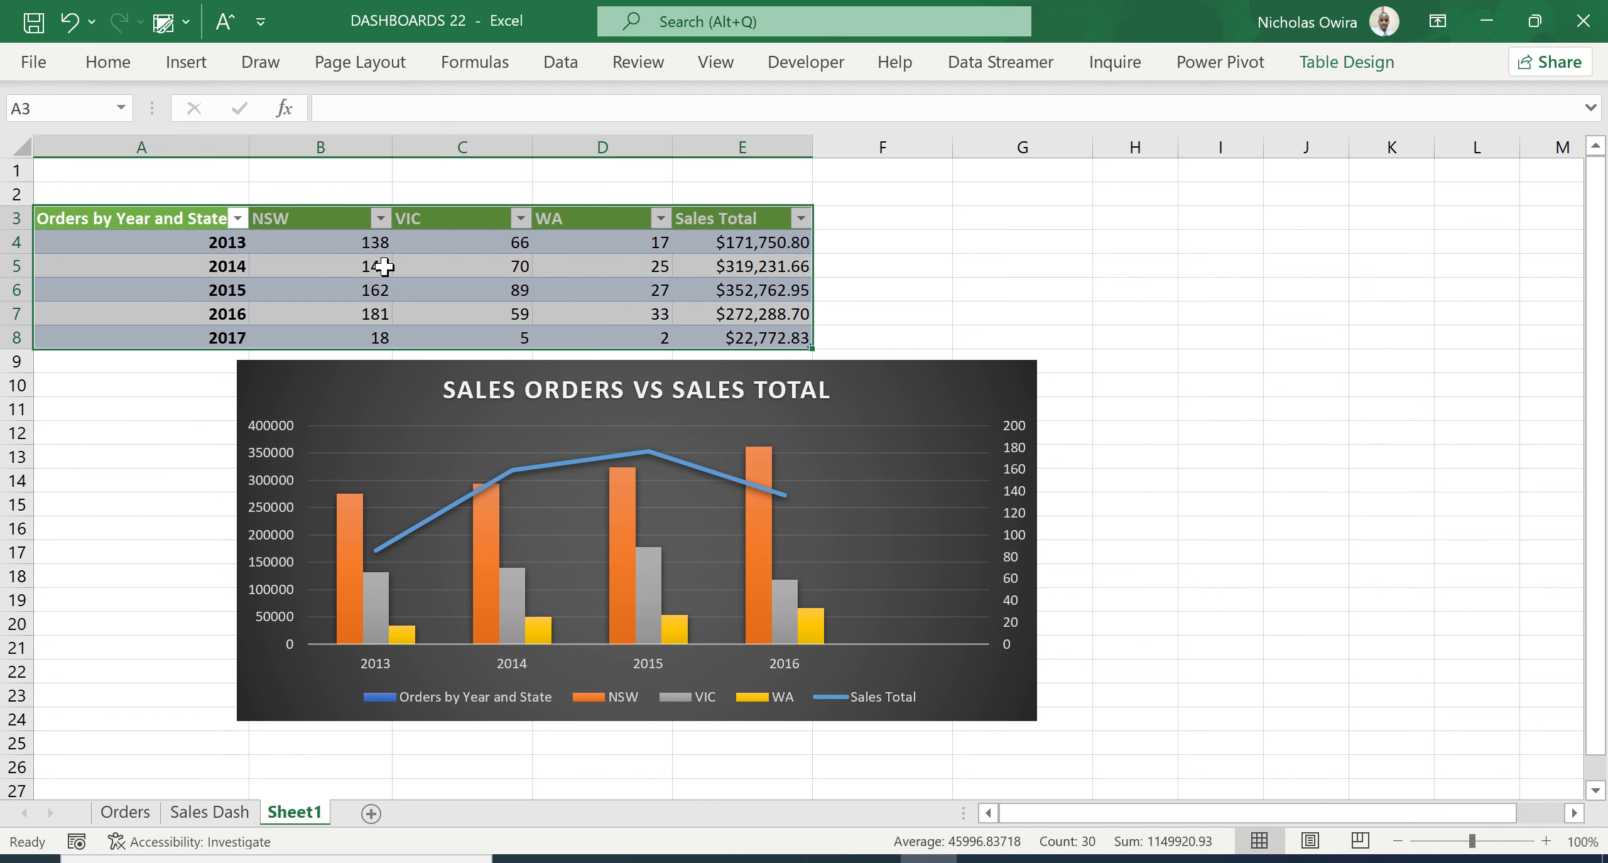
- Insert a slicer for the Orders by Year and State field and arrange it beside the chart, directly below the table in column A
click(376, 263)
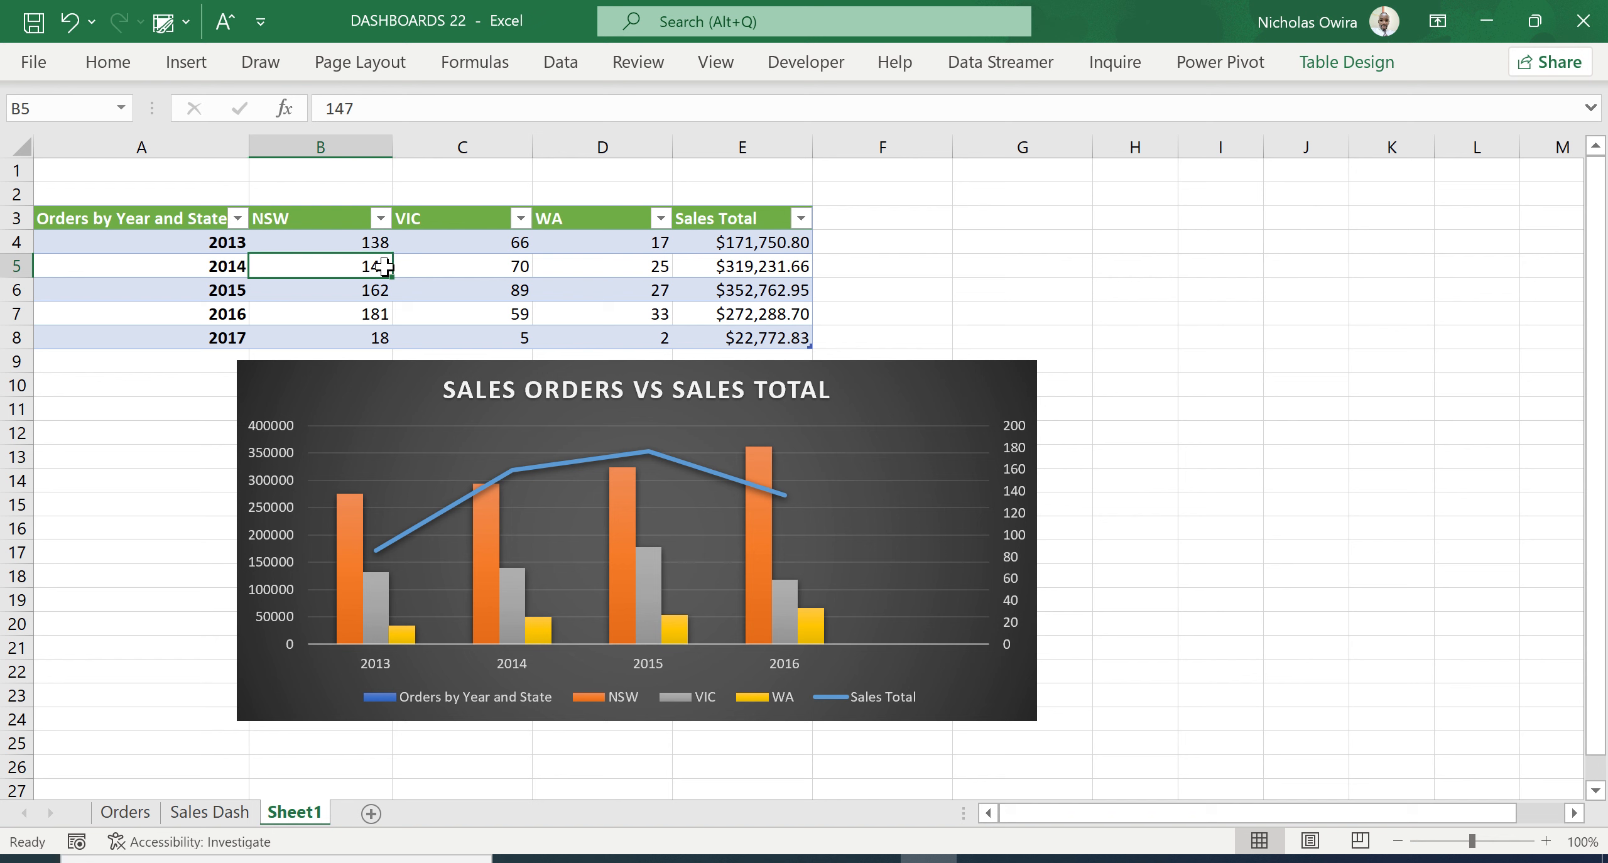
click(188, 64)
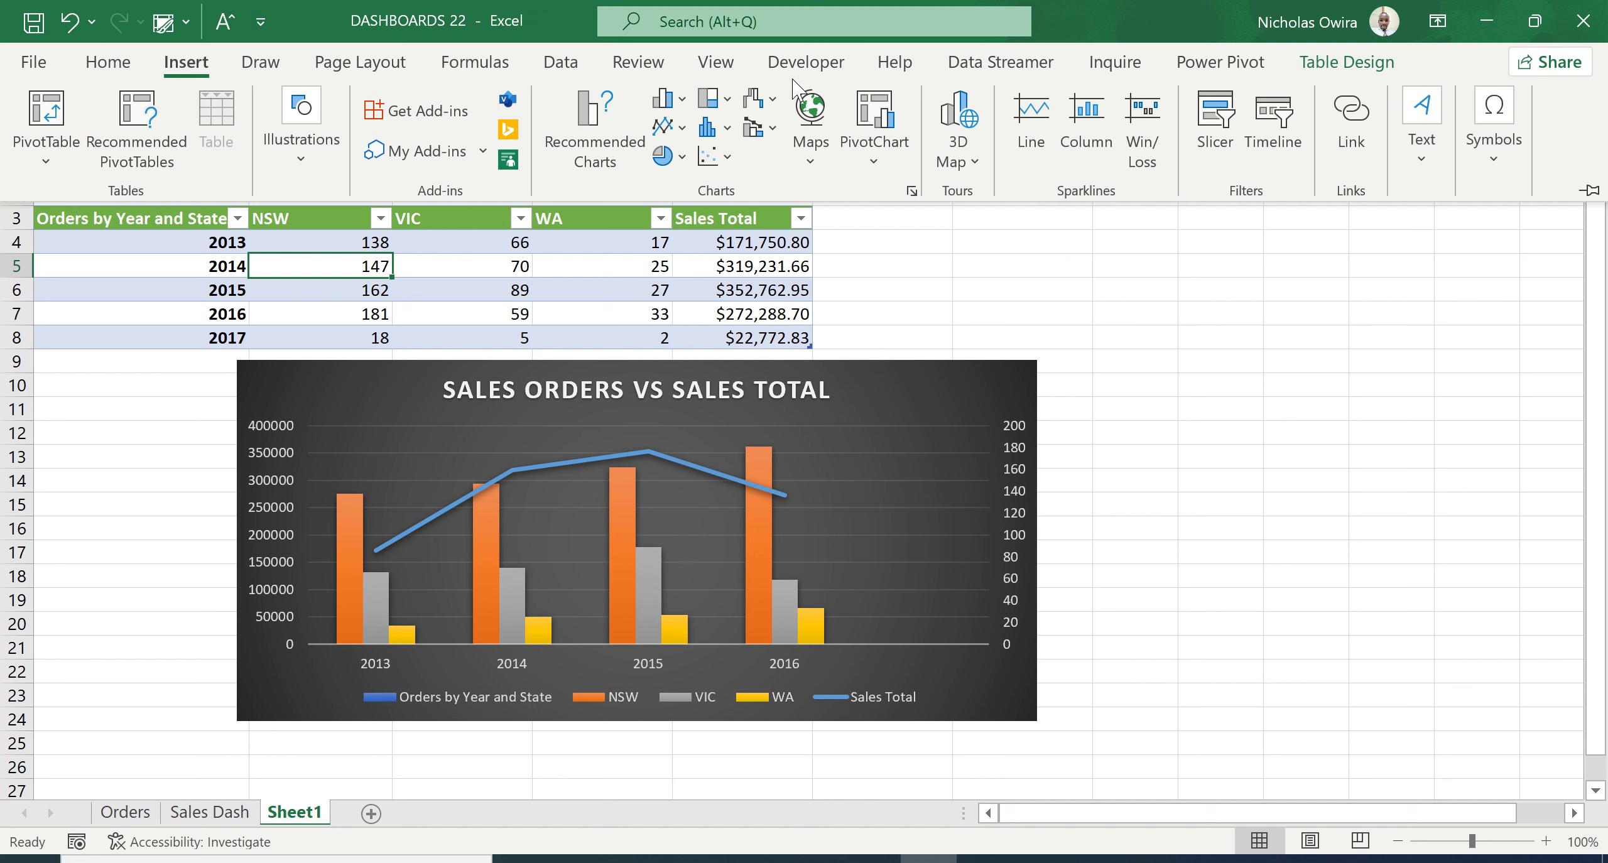
click(1222, 122)
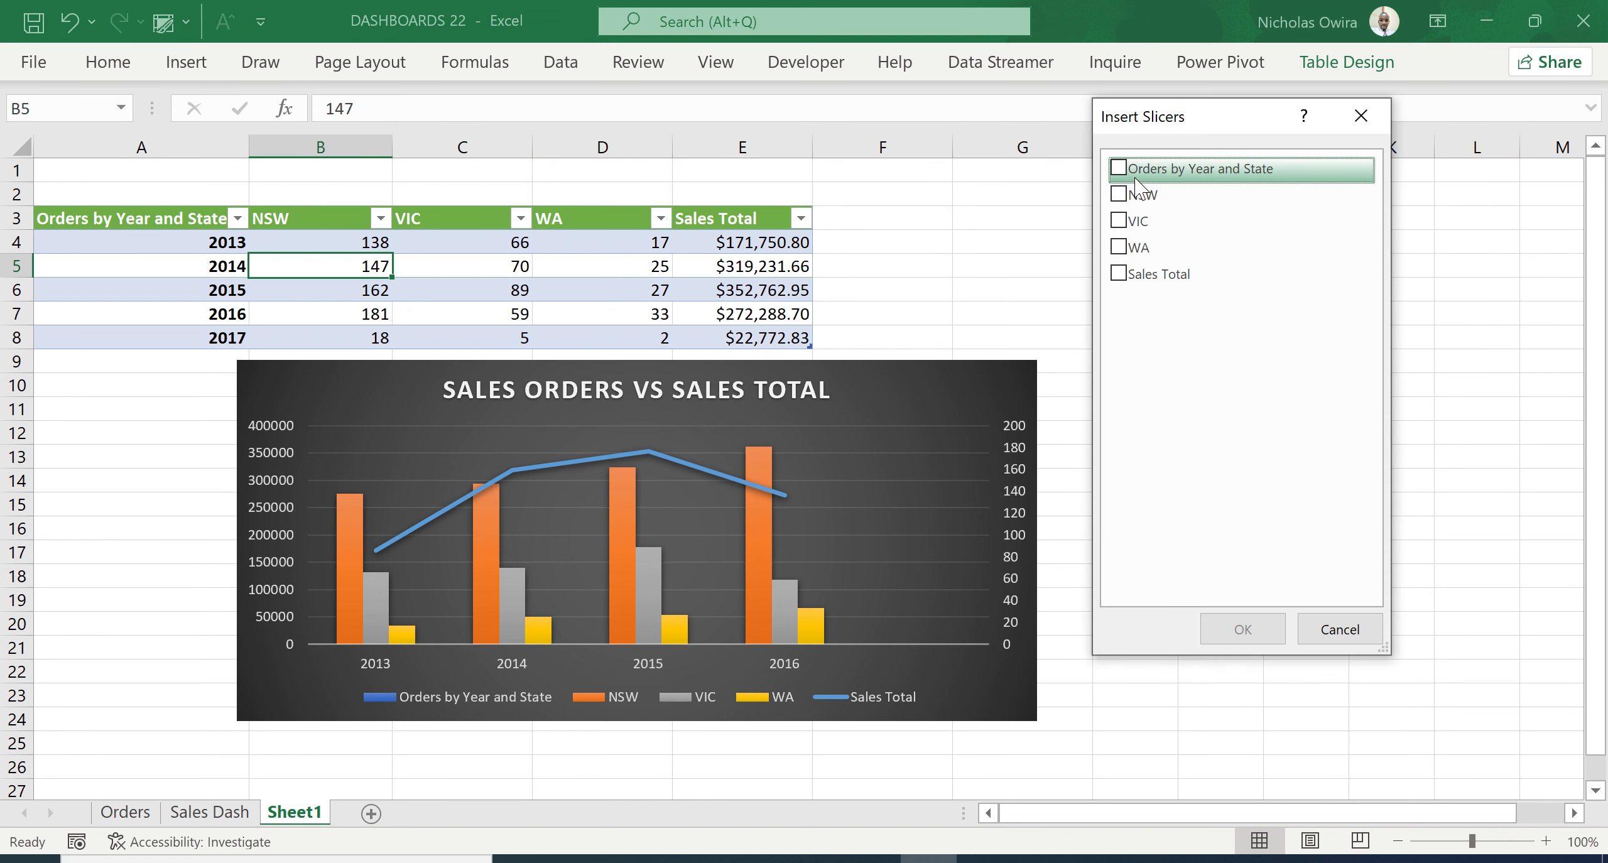
click(1123, 172)
click(1231, 624)
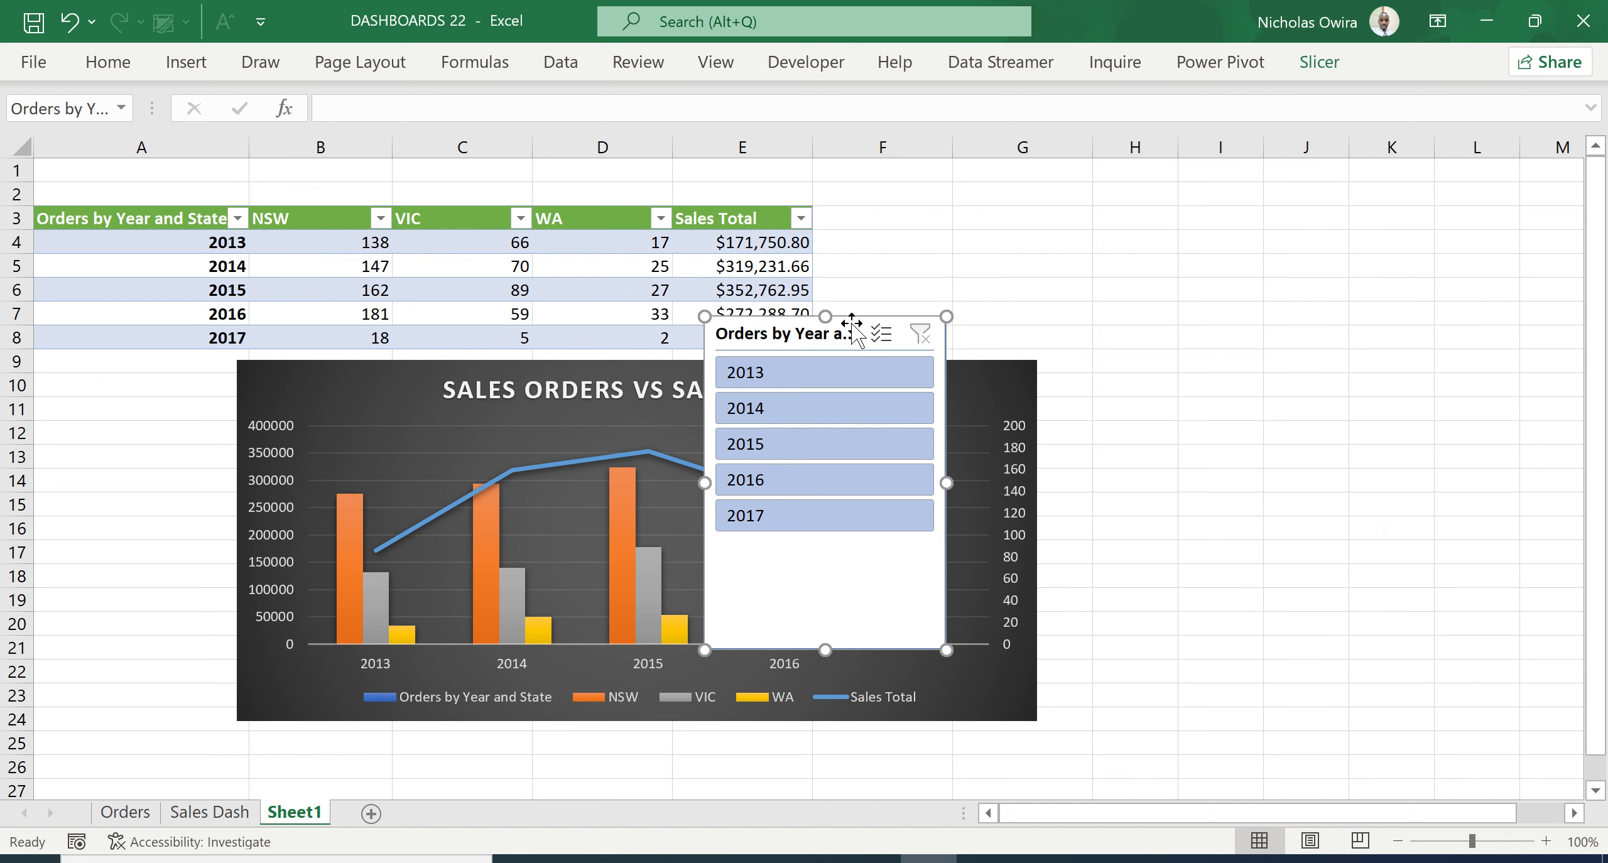
drag(852, 323, 179, 357)
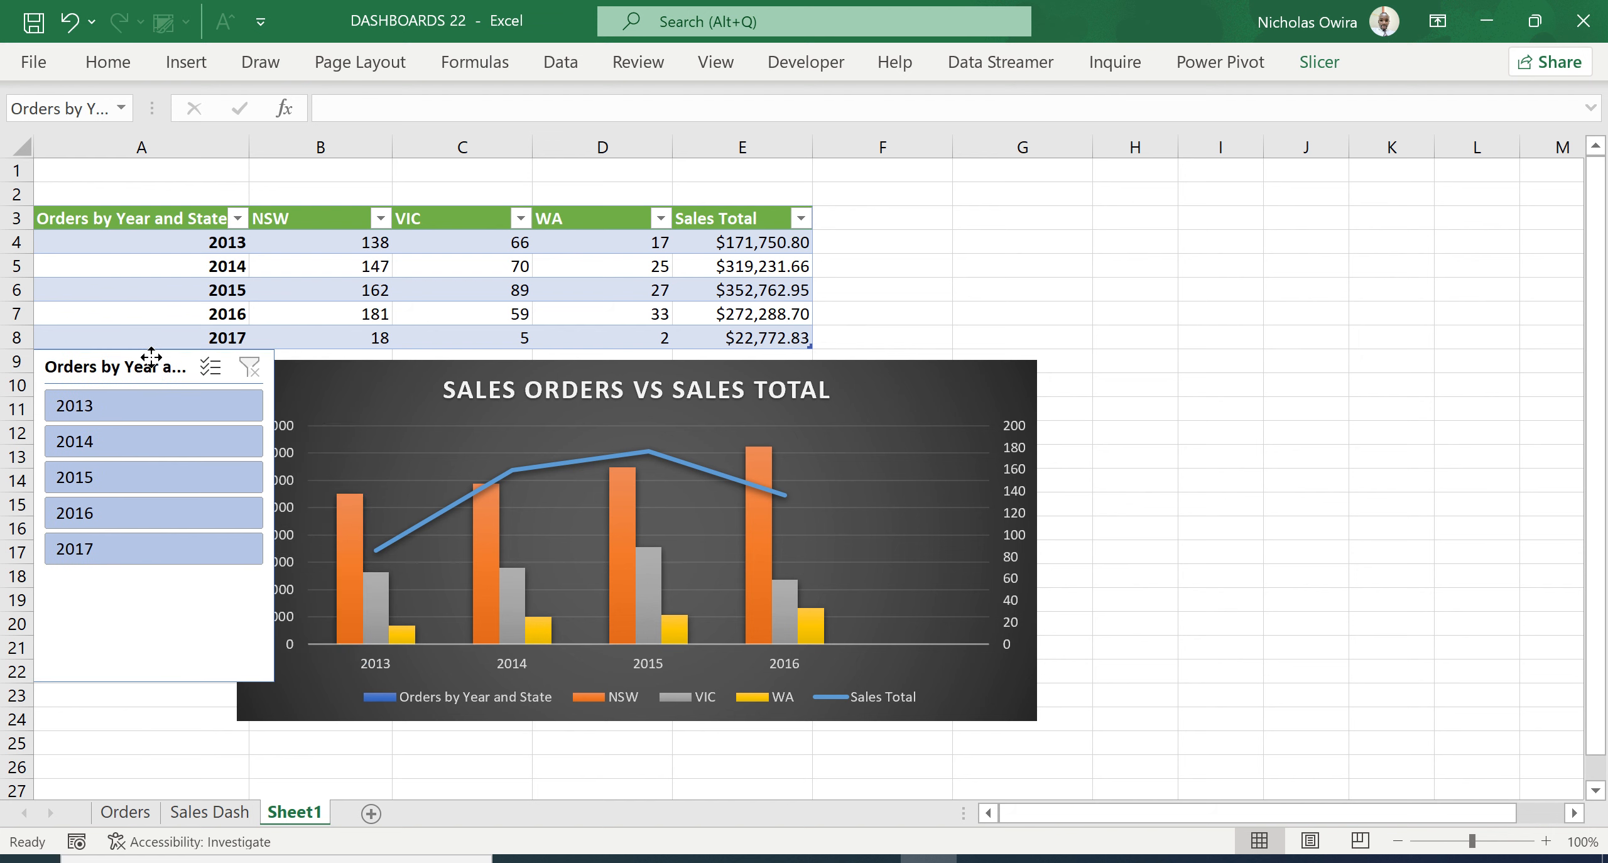
drag(904, 381, 953, 363)
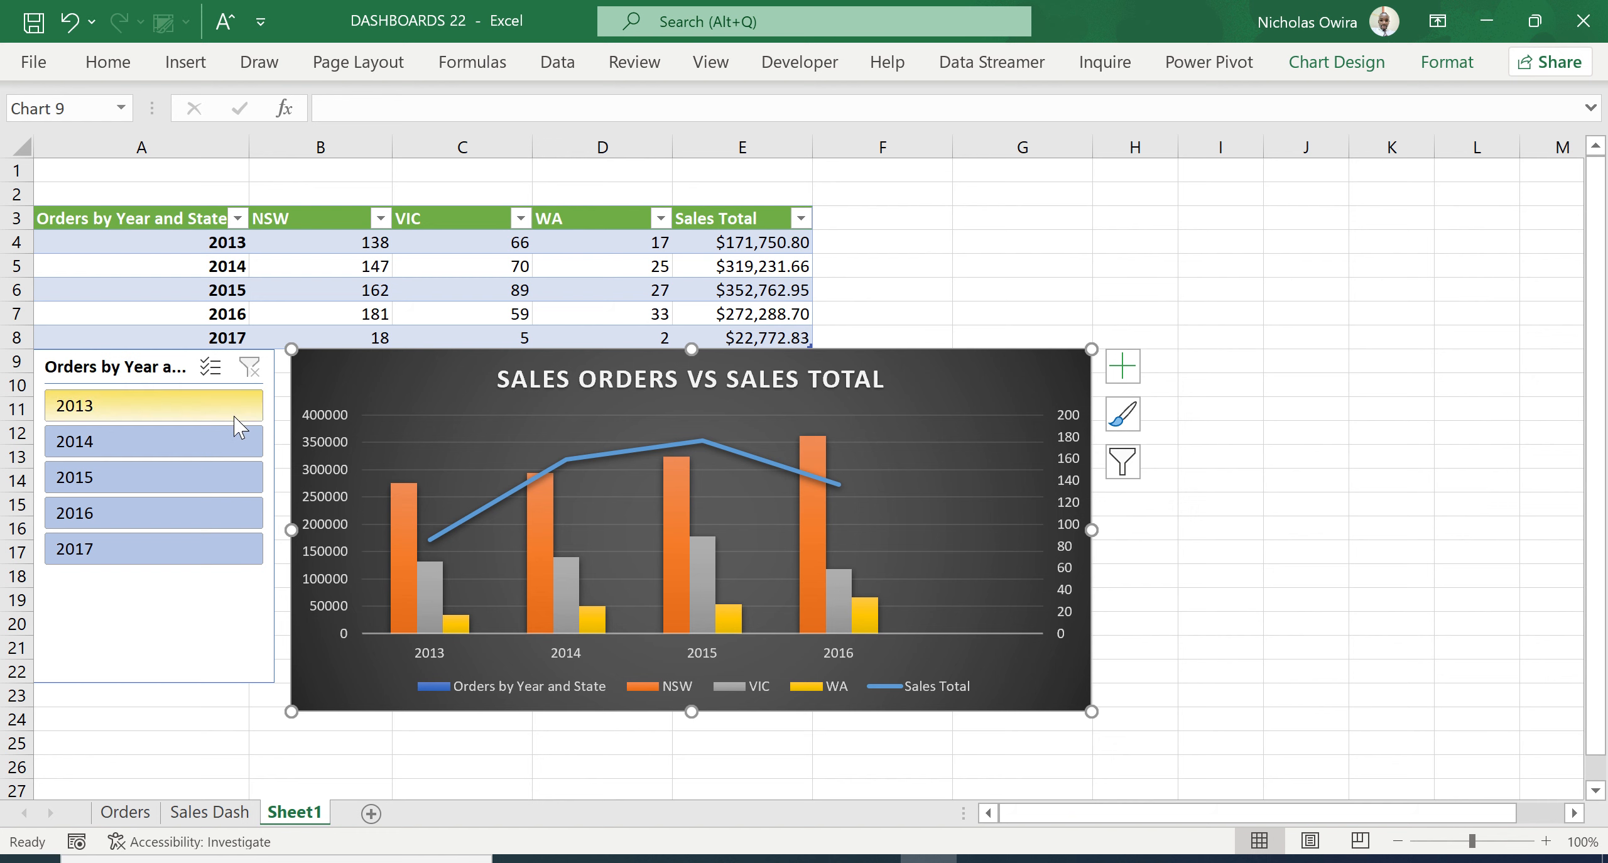
- Filter the table with the slicer to the years 2013, 2015 and 2016
click(202, 403)
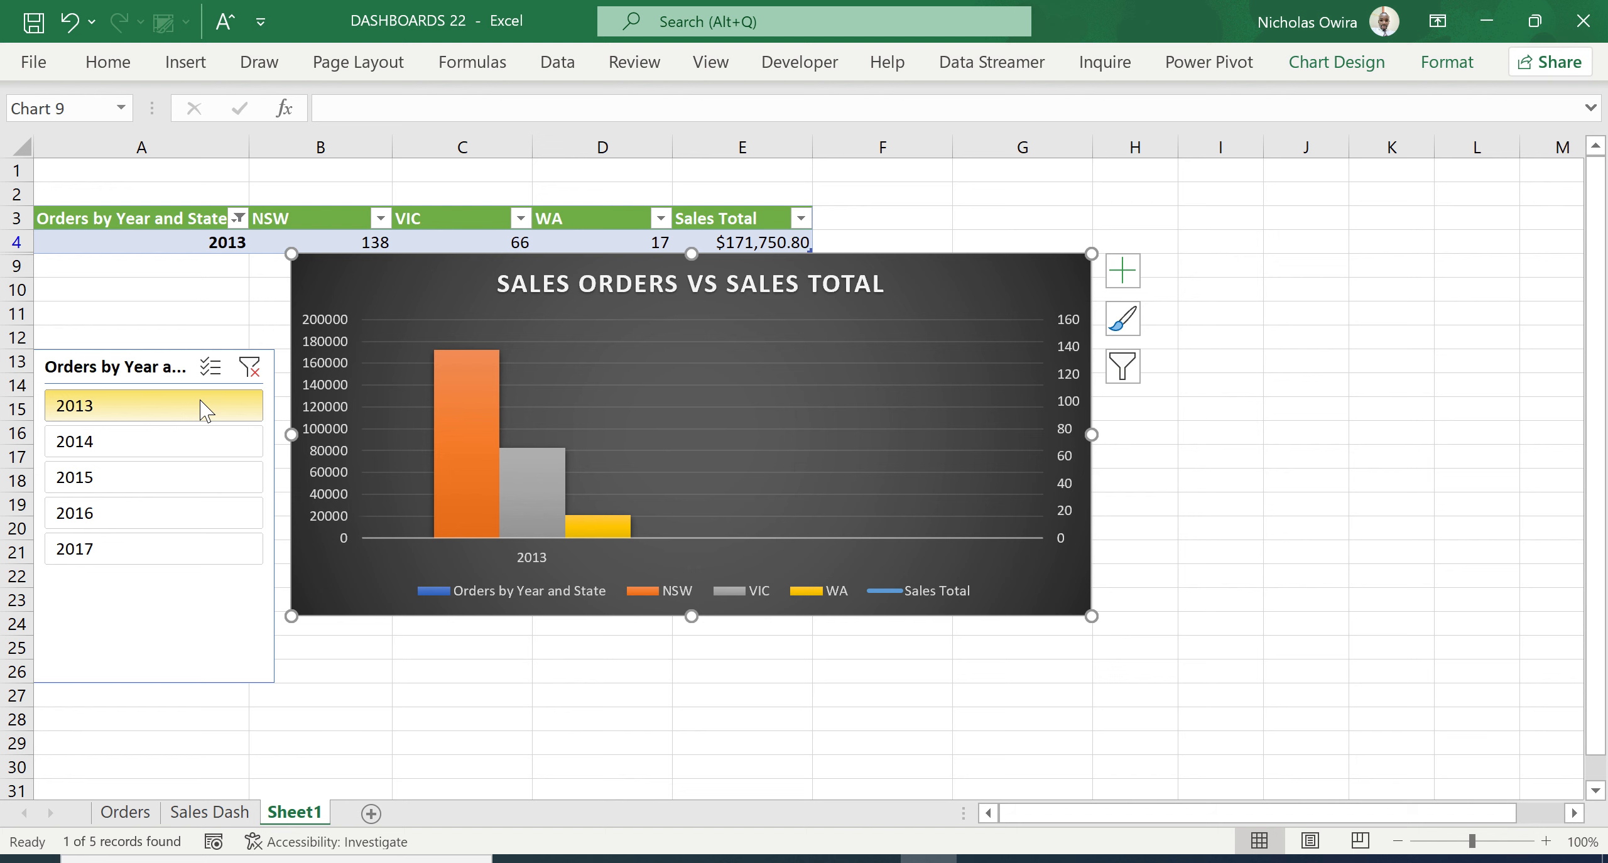
ctrl+click(167, 487)
ctrl+click(161, 518)
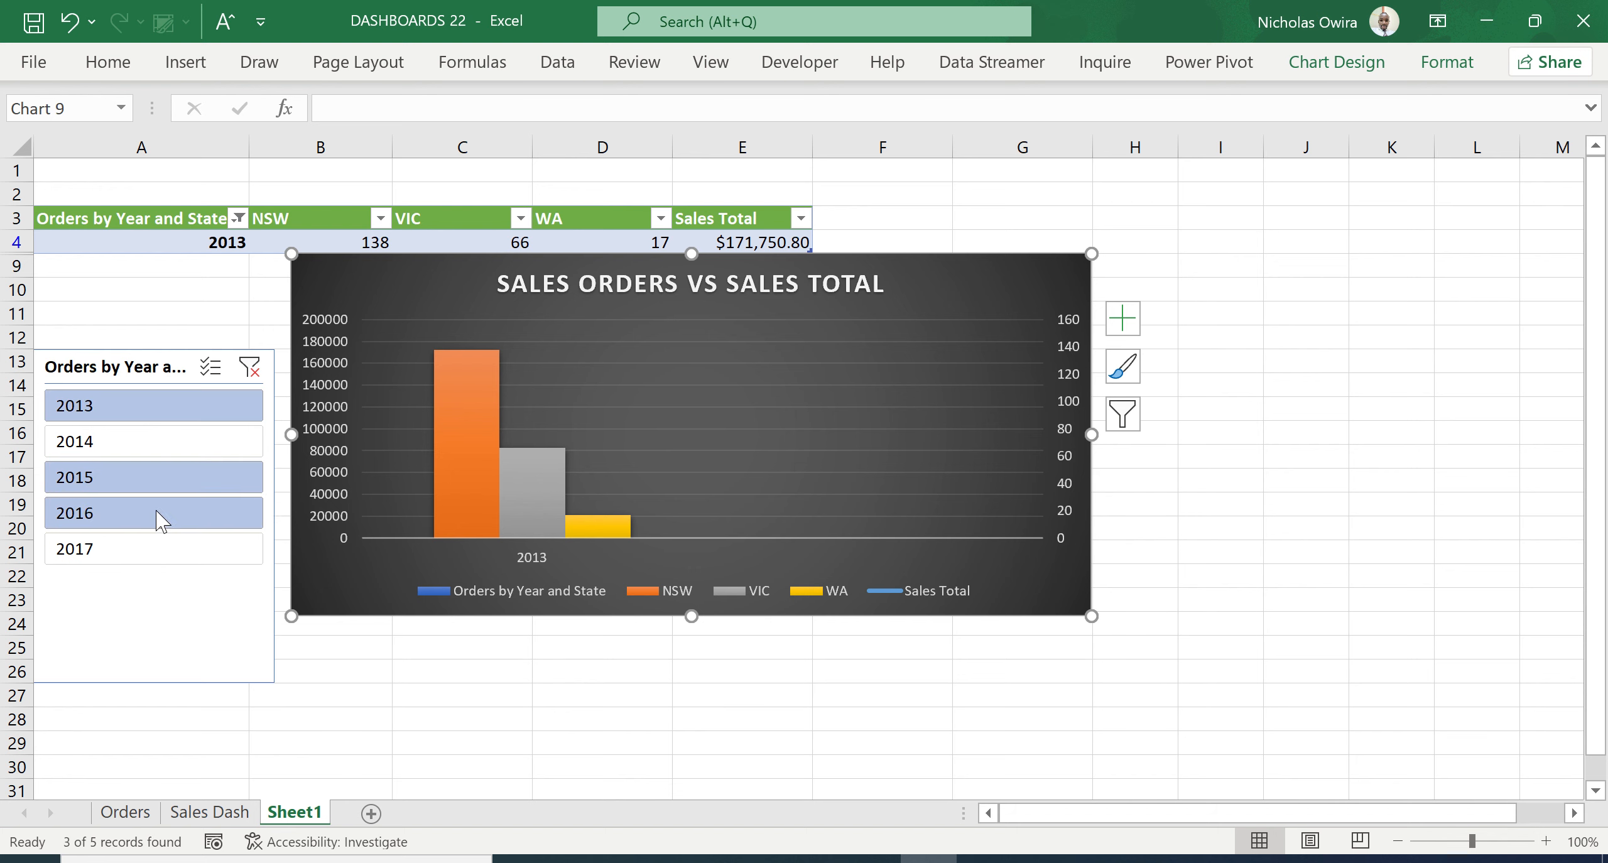